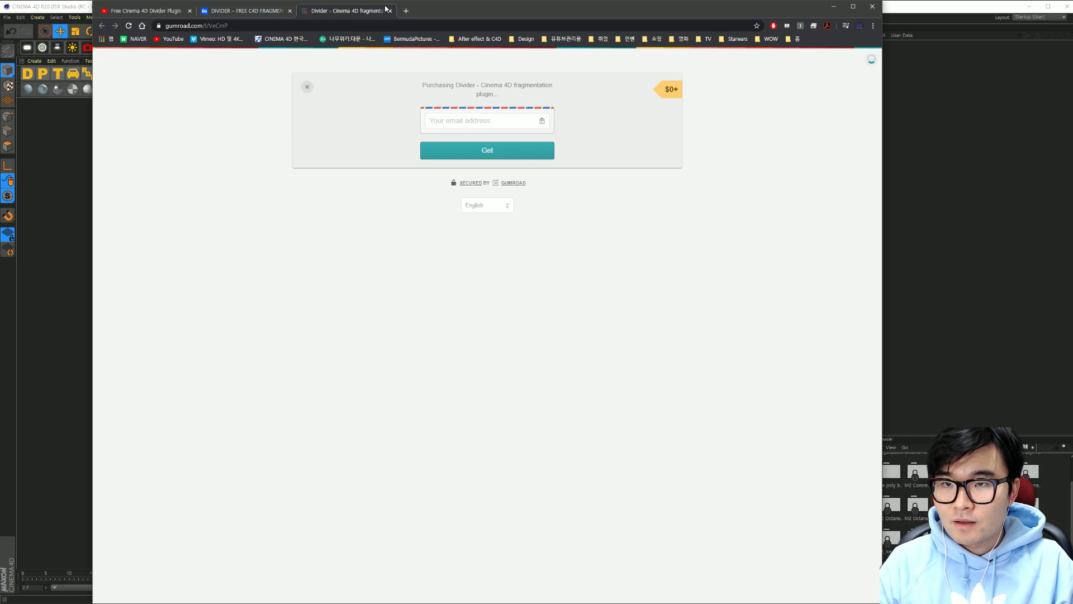
Reach the free $0 Divider checkout on Gumroad from Behance, then open File Explorer.
{"action": "left_click", "coordinate": [390, 11]}
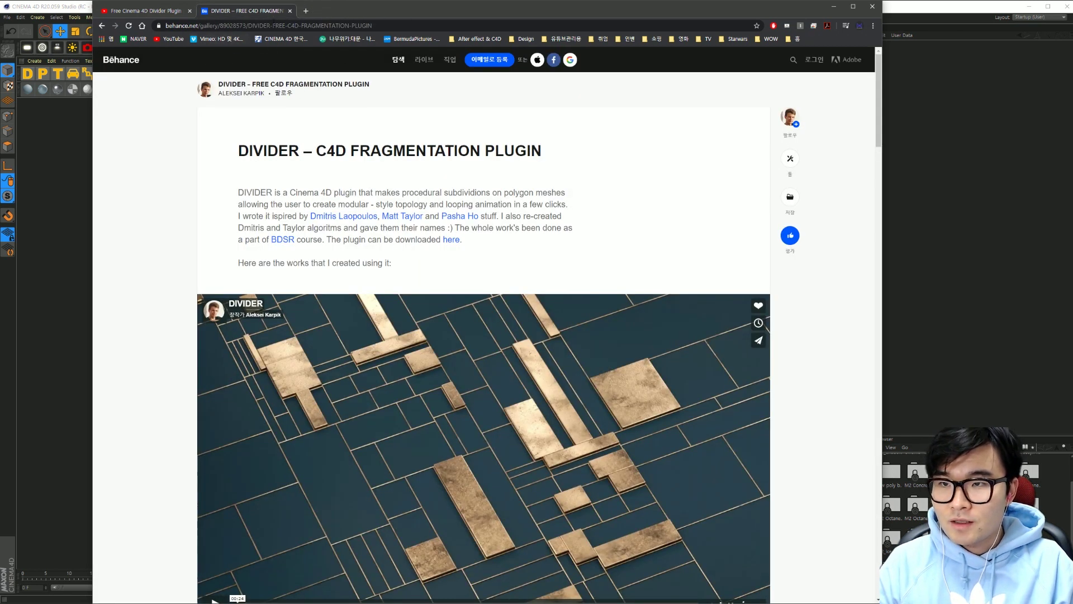
{"action": "left_click", "coordinate": [443, 240]}
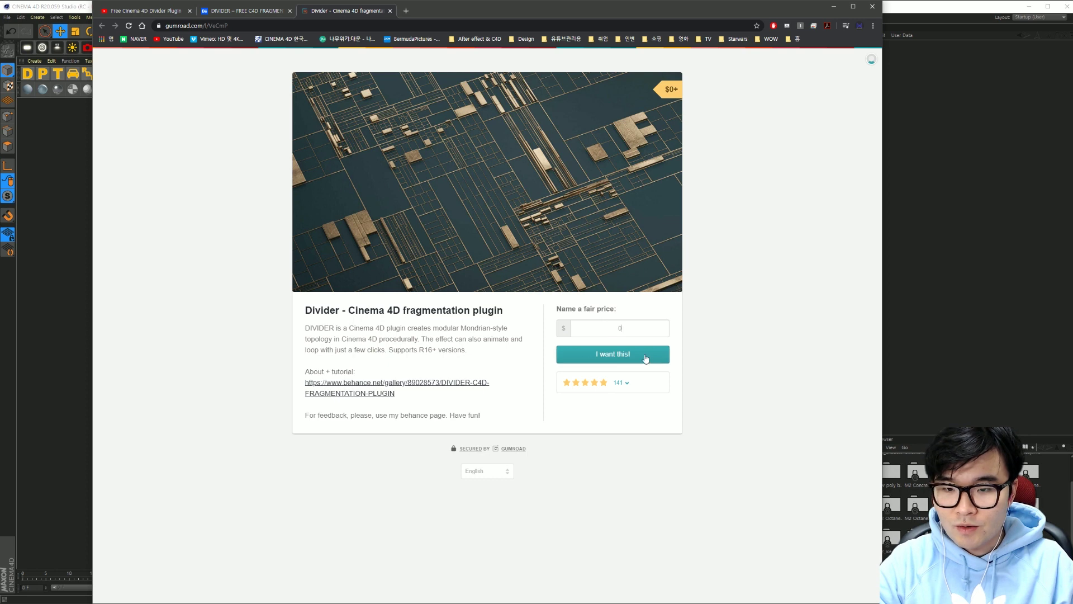
{"action": "left_click", "coordinate": [613, 358]}
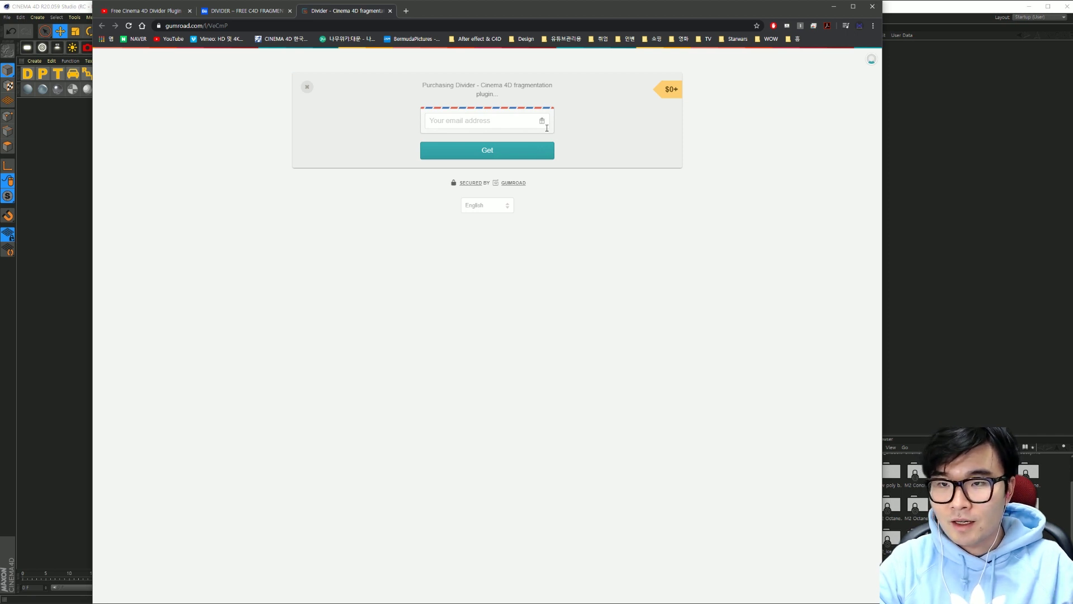
{"action": "key", "text": "super+e"}
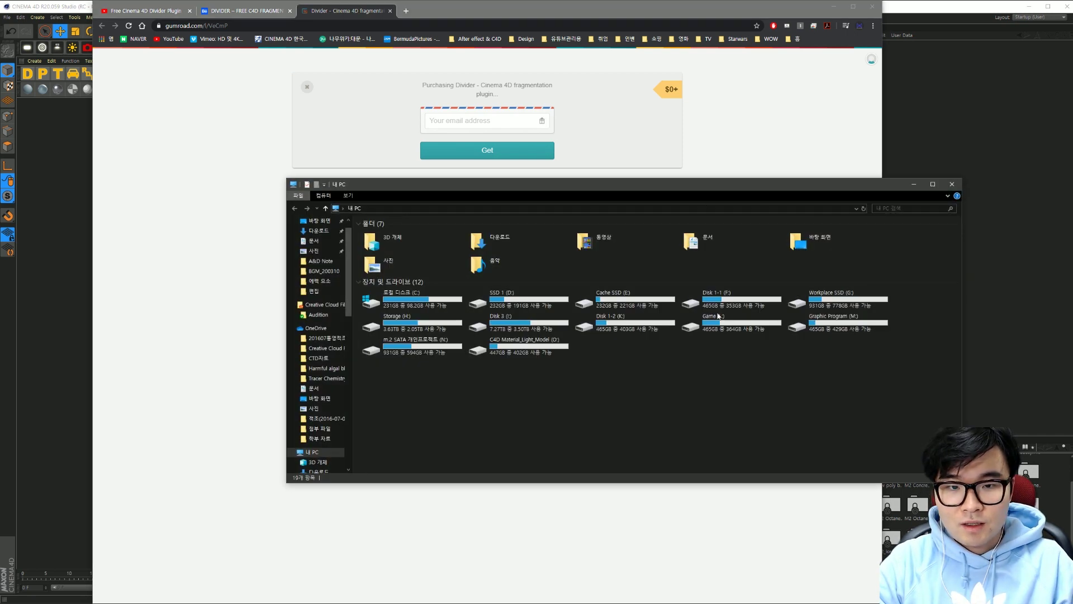
Confirm the Divider folder in M:\MAXON R20\plugins, then close Explorer and minimize Chrome.
{"action": "double_click", "coordinate": [832, 325]}
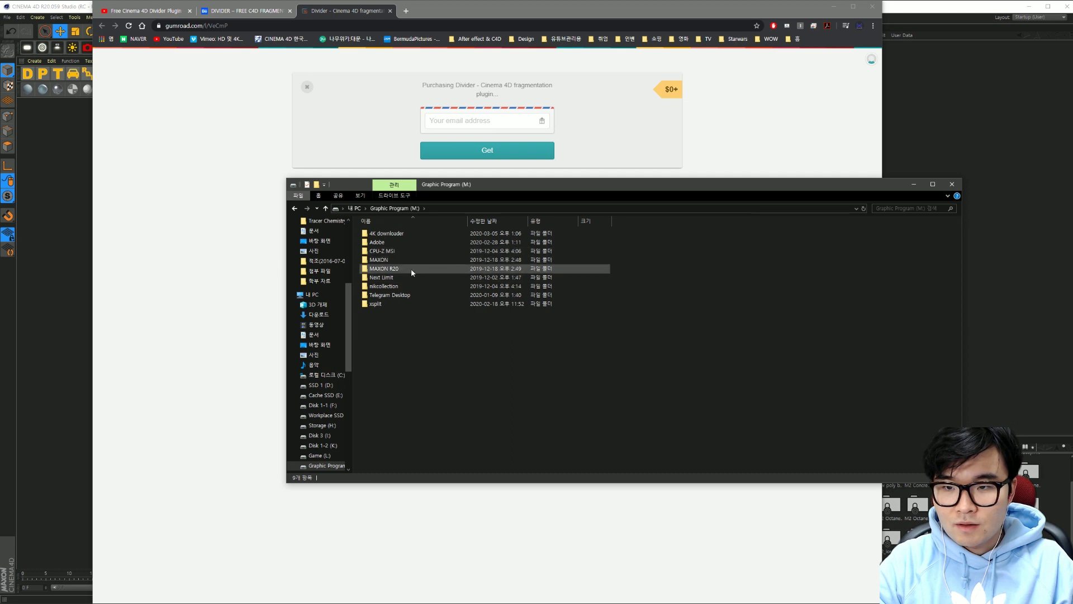
{"action": "double_click", "coordinate": [412, 268]}
{"action": "double_click", "coordinate": [397, 260]}
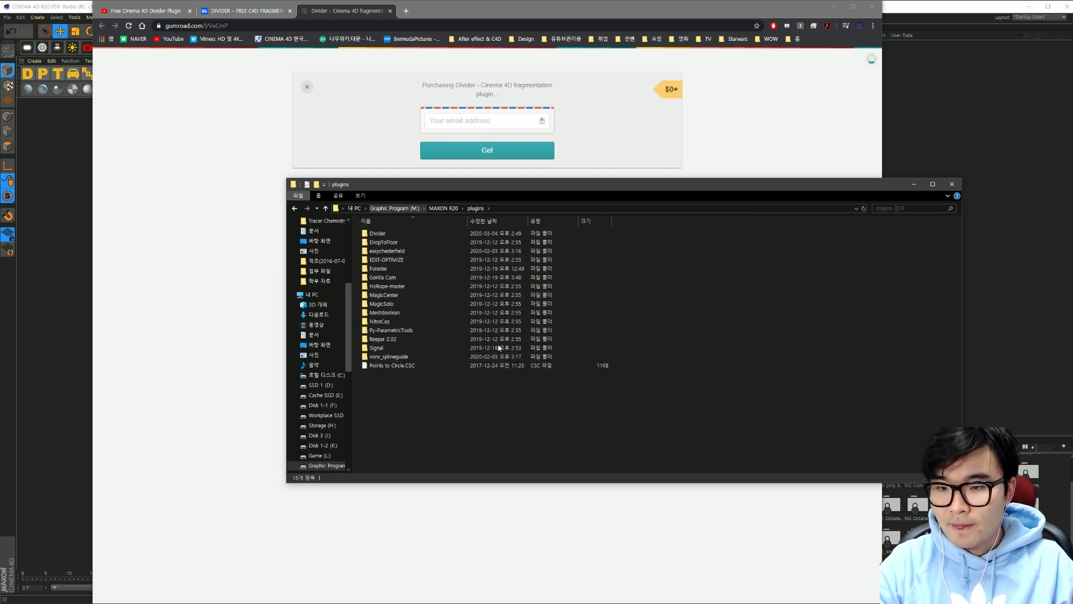
{"action": "left_click", "coordinate": [380, 233]}
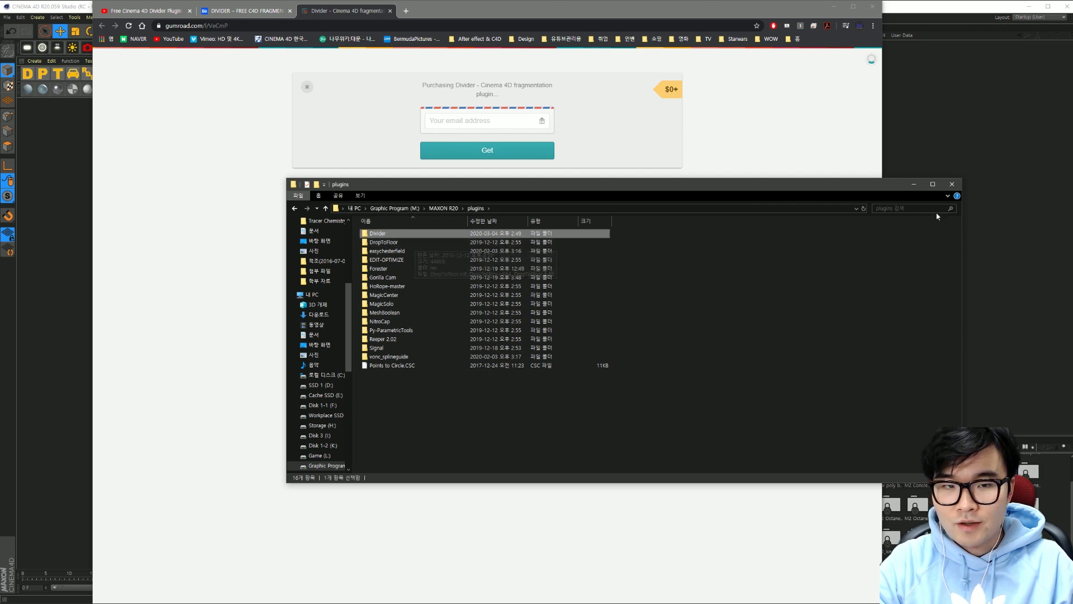
{"action": "left_click", "coordinate": [952, 184]}
{"action": "left_click", "coordinate": [834, 6]}
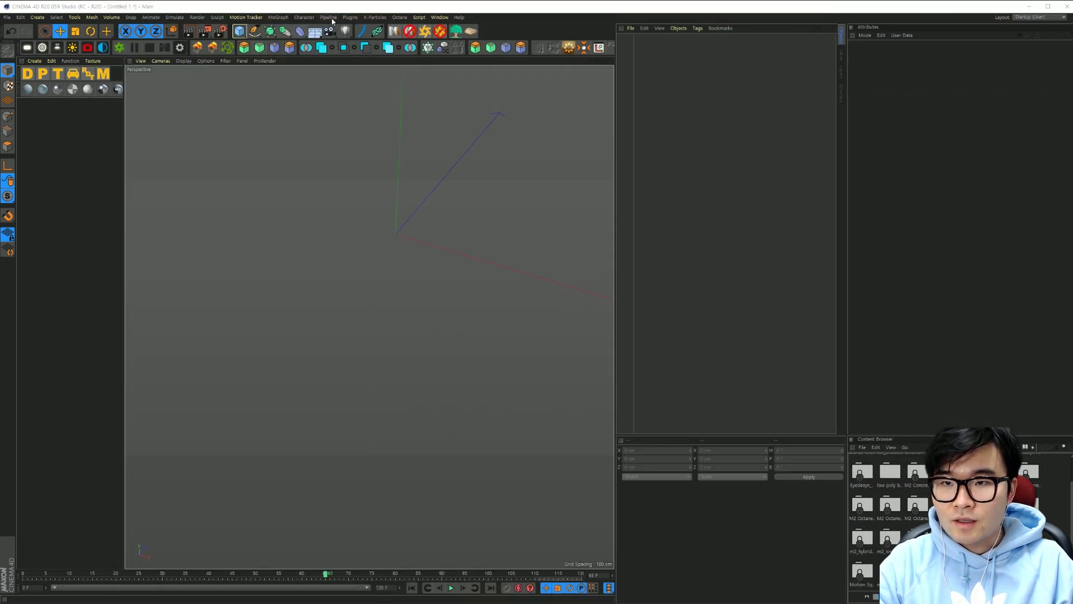
Check Divider is installed, then add a 400 cm Plane with 20×20 segments.
{"action": "left_click", "coordinate": [394, 18]}
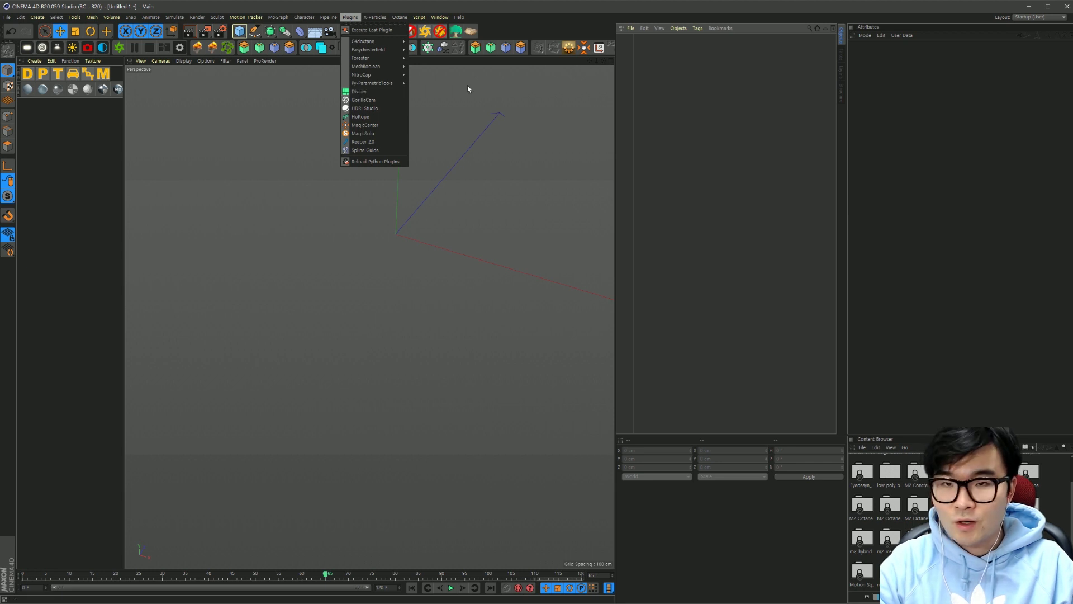
{"action": "left_click", "coordinate": [651, 13]}
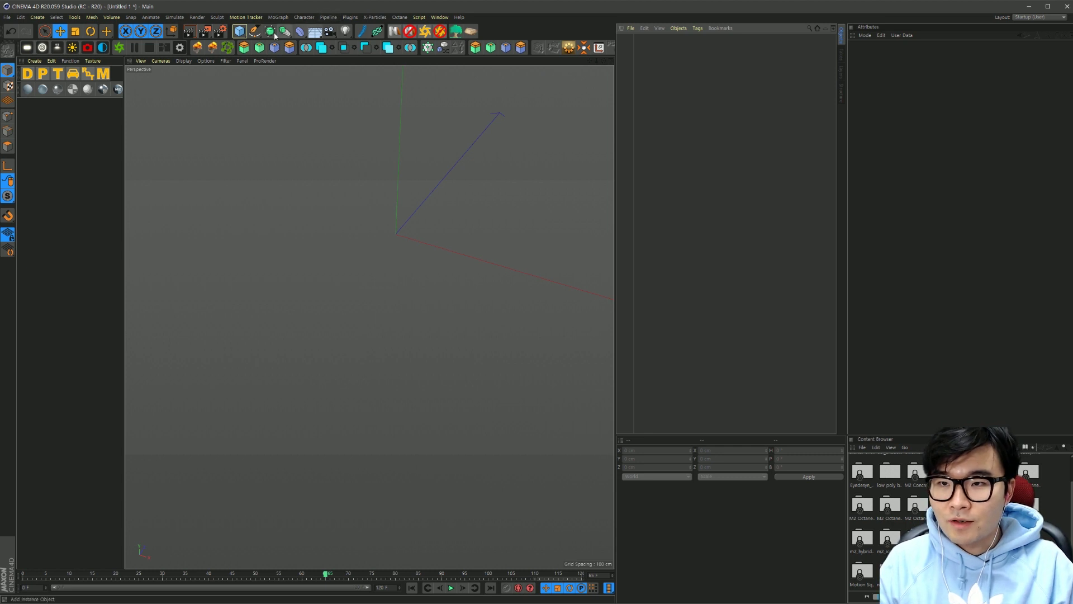
{"action": "left_click_drag", "start_coordinate": [241, 34], "coordinate": [311, 54]}
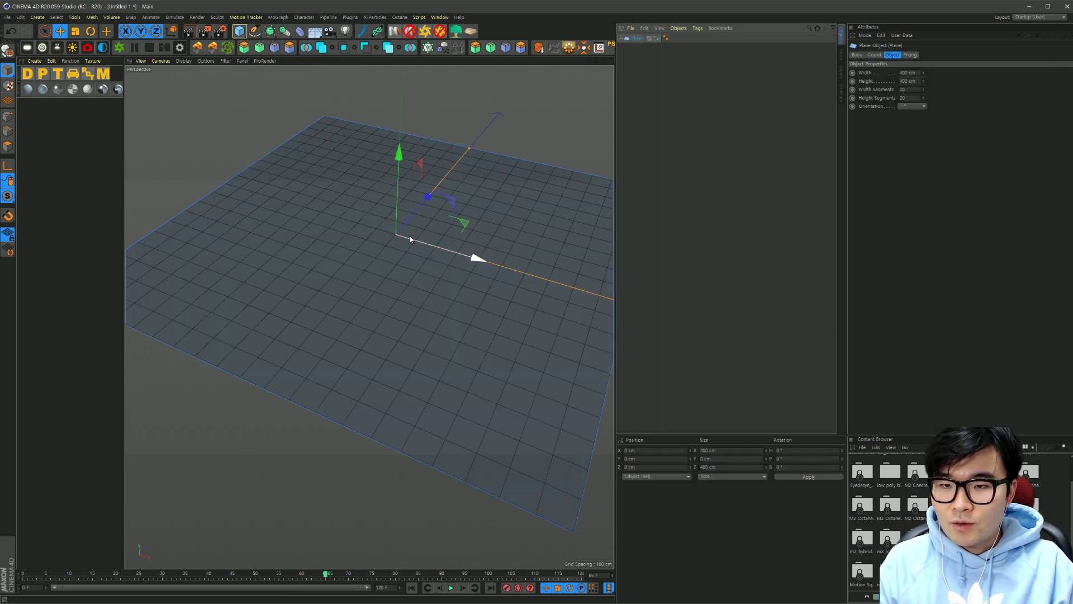
{"action": "left_click_drag", "start_coordinate": [372, 314], "coordinate": [371, 289], "text": "alt"}
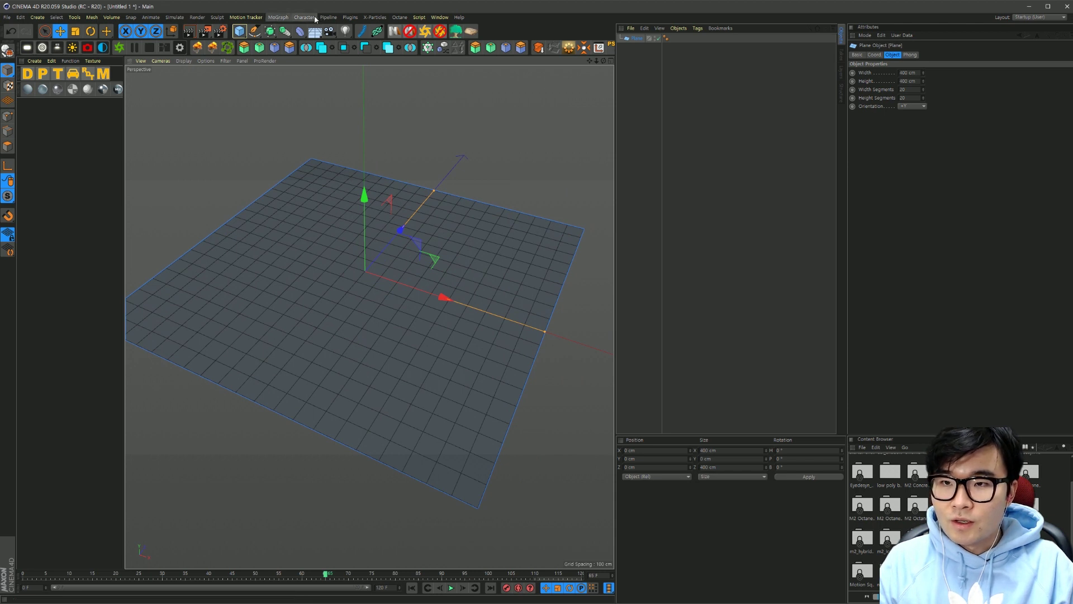
{"action": "left_click", "coordinate": [350, 17]}
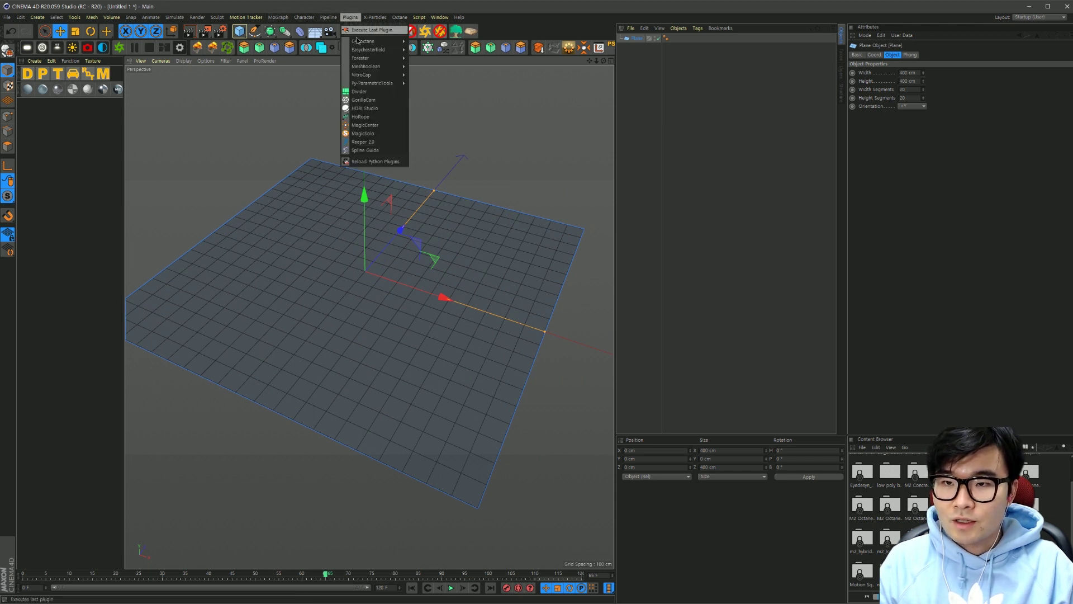
Add a Divider object and set the Plane's width and height segments to 1.
{"action": "left_click", "coordinate": [369, 92]}
{"action": "left_click_drag", "start_coordinate": [638, 47], "coordinate": [639, 38]}
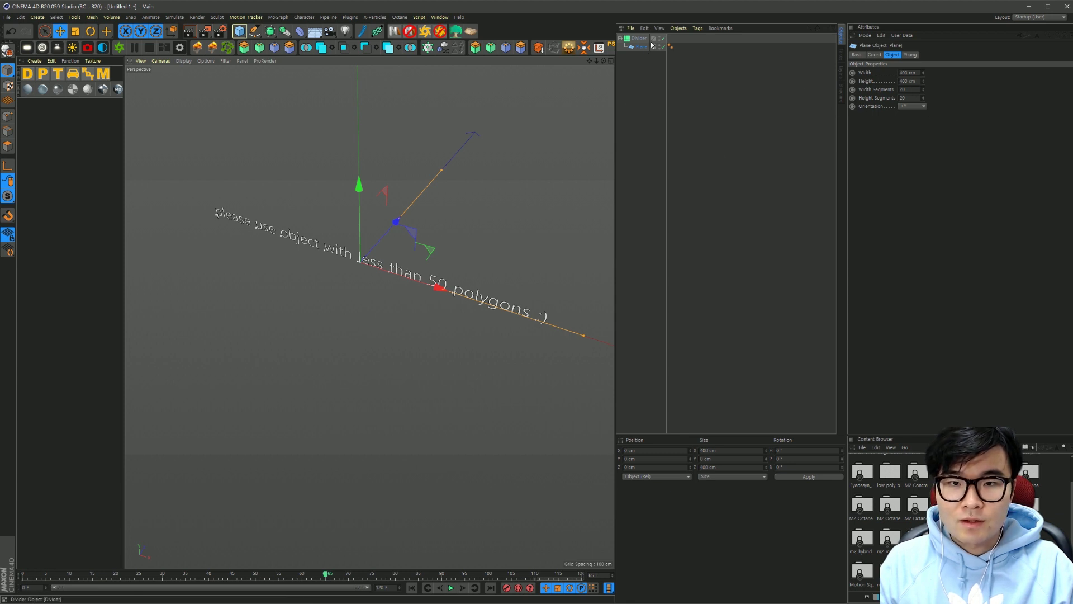
{"action": "left_click", "coordinate": [902, 90]}
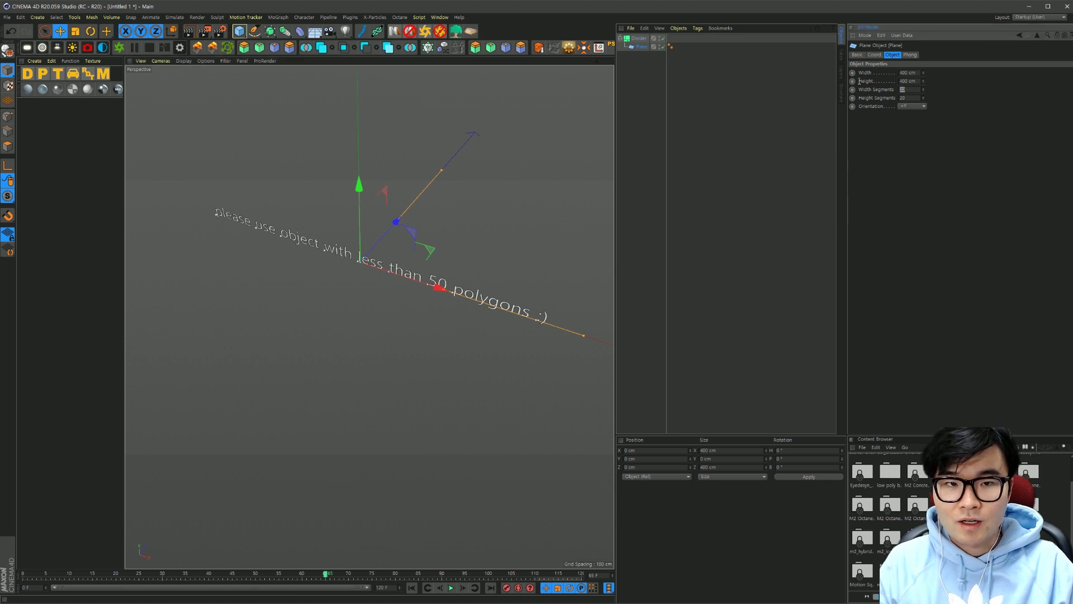
{"action": "type", "text": "1"}
{"action": "key", "text": "Tab"}
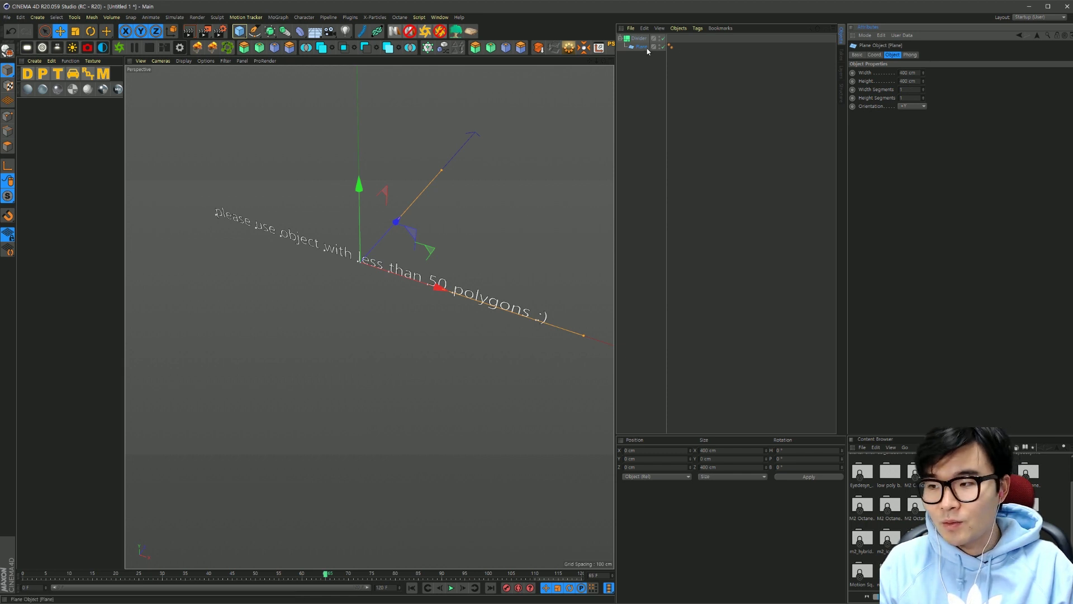
{"action": "left_click", "coordinate": [642, 107]}
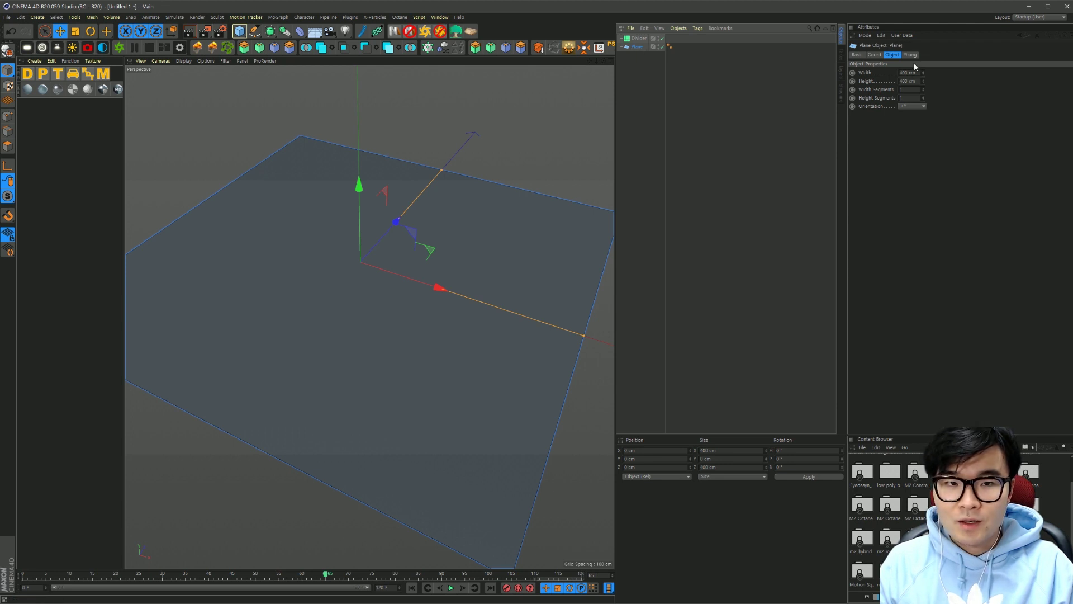
{"action": "key", "text": "Tab"}
{"action": "key", "text": "Return"}
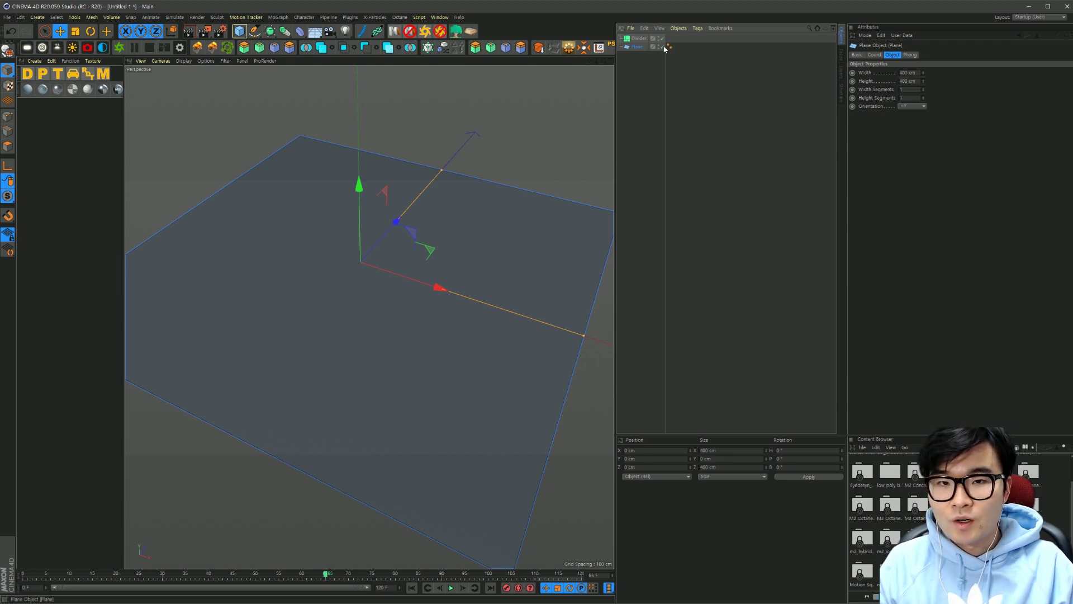
Parent the Plane to Divider, show its Taylor settings (3 iterations), and widen the panels.
{"action": "left_click_drag", "start_coordinate": [653, 39], "coordinate": [651, 39]}
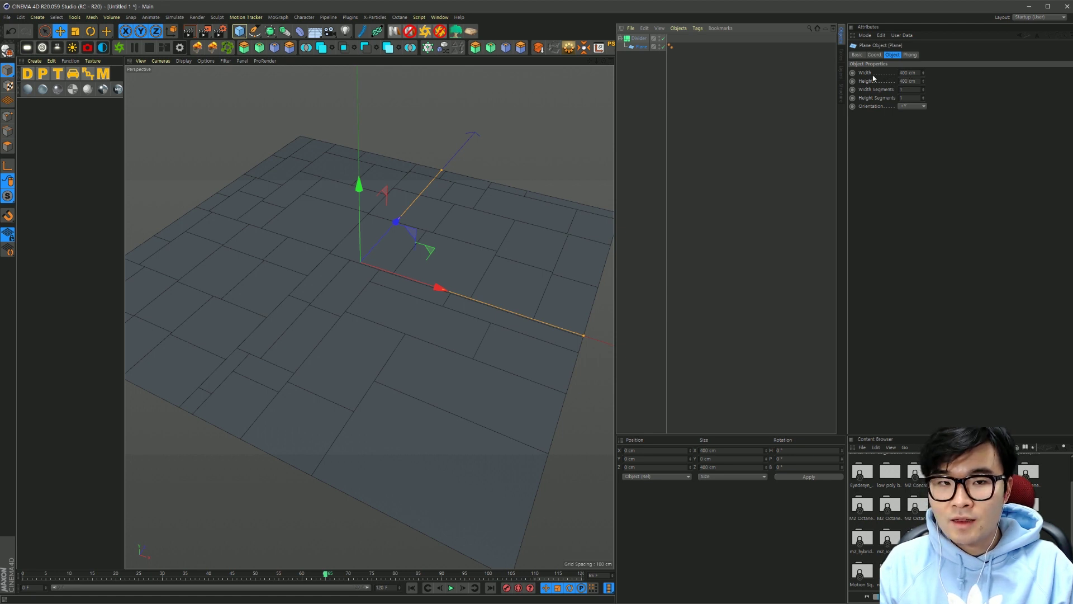
{"action": "left_click", "coordinate": [645, 40]}
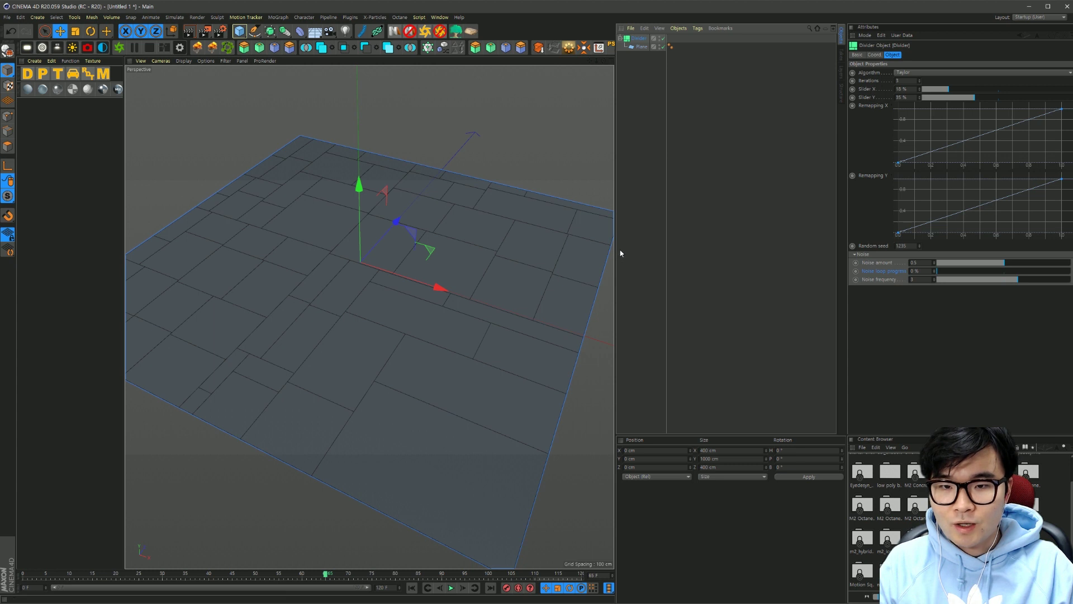
{"action": "left_click_drag", "start_coordinate": [614, 248], "coordinate": [554, 248]}
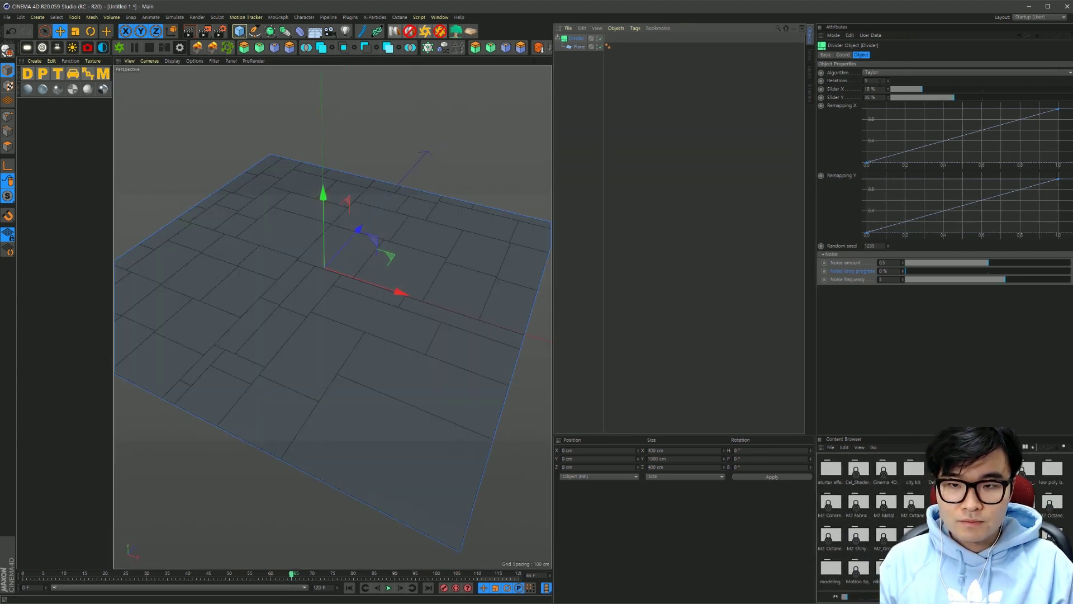
Review the Divider algorithm choices and keep the Taylor algorithm.
{"action": "left_click", "coordinate": [874, 75]}
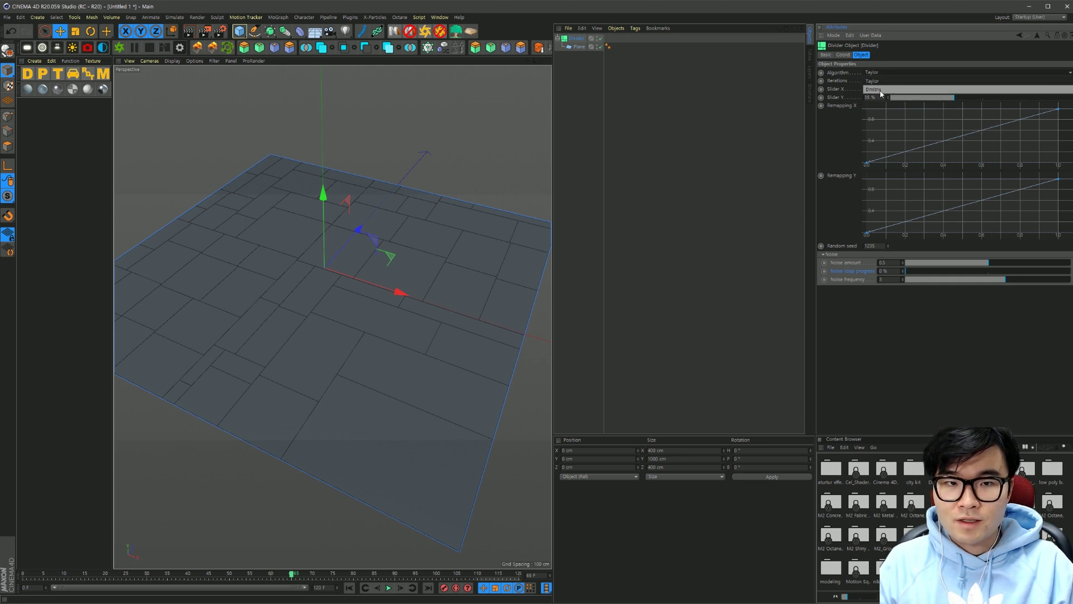
{"action": "left_click", "coordinate": [881, 81]}
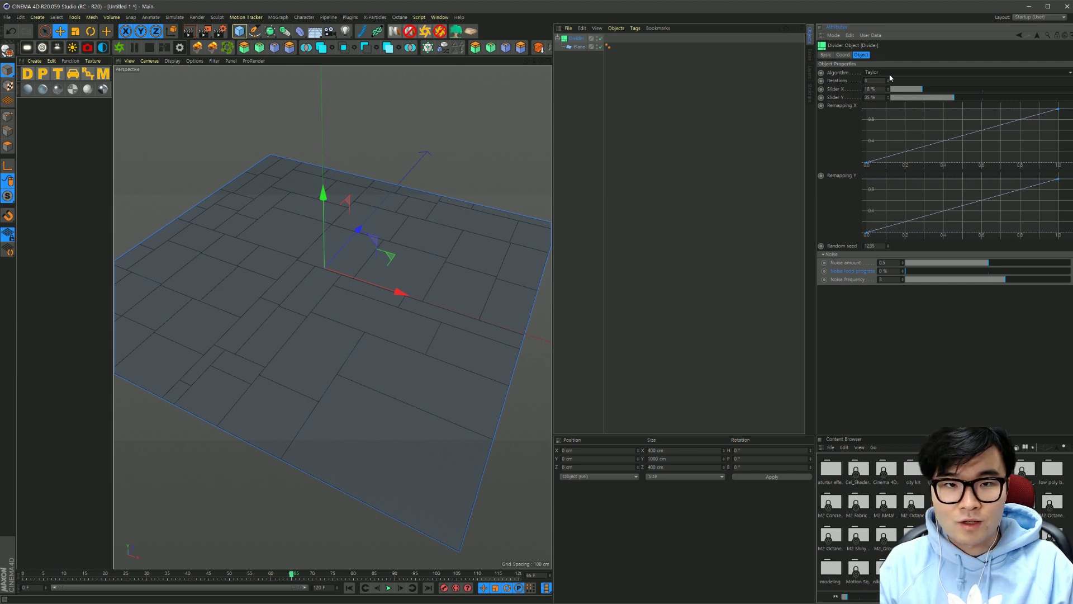
{"action": "left_click", "coordinate": [891, 75]}
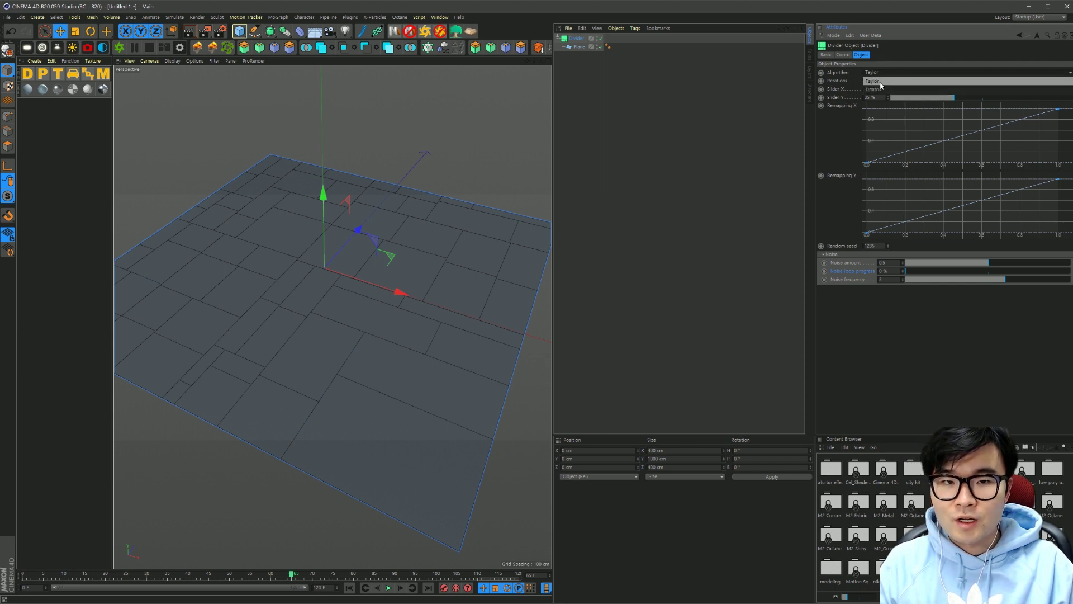
{"action": "left_click", "coordinate": [881, 81]}
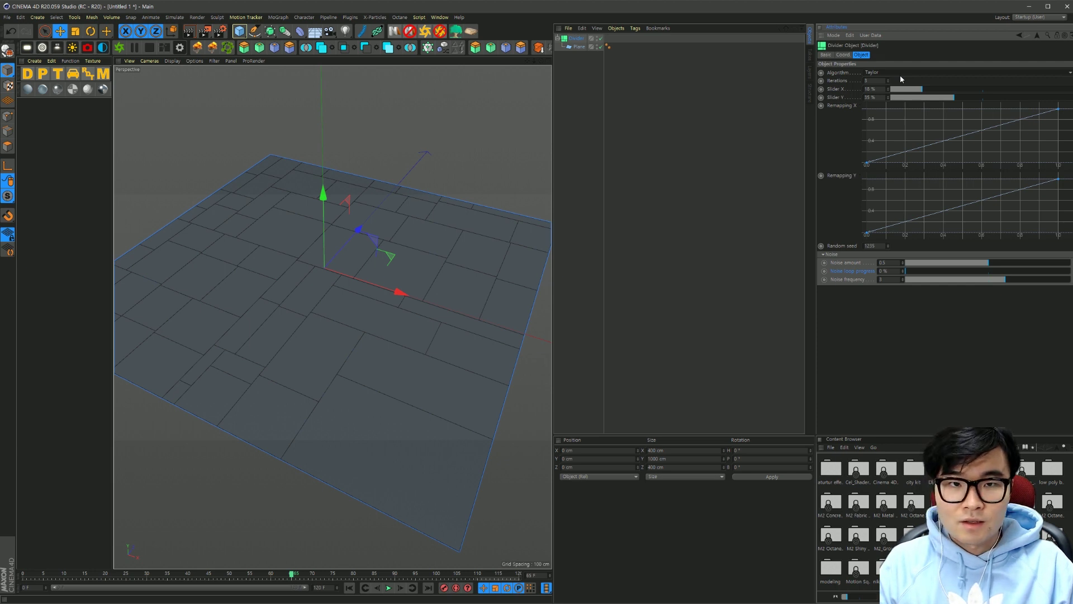
{"action": "left_click", "coordinate": [900, 76]}
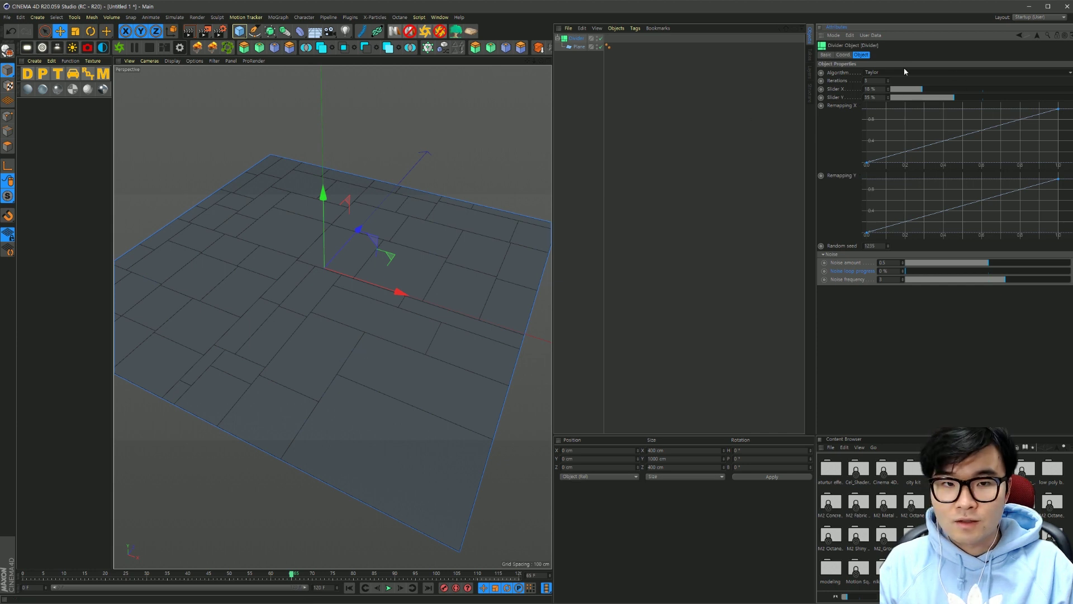
Set Divider iterations to 2 and adjust Slider X for a new tile layout.
{"action": "left_click", "coordinate": [888, 80]}
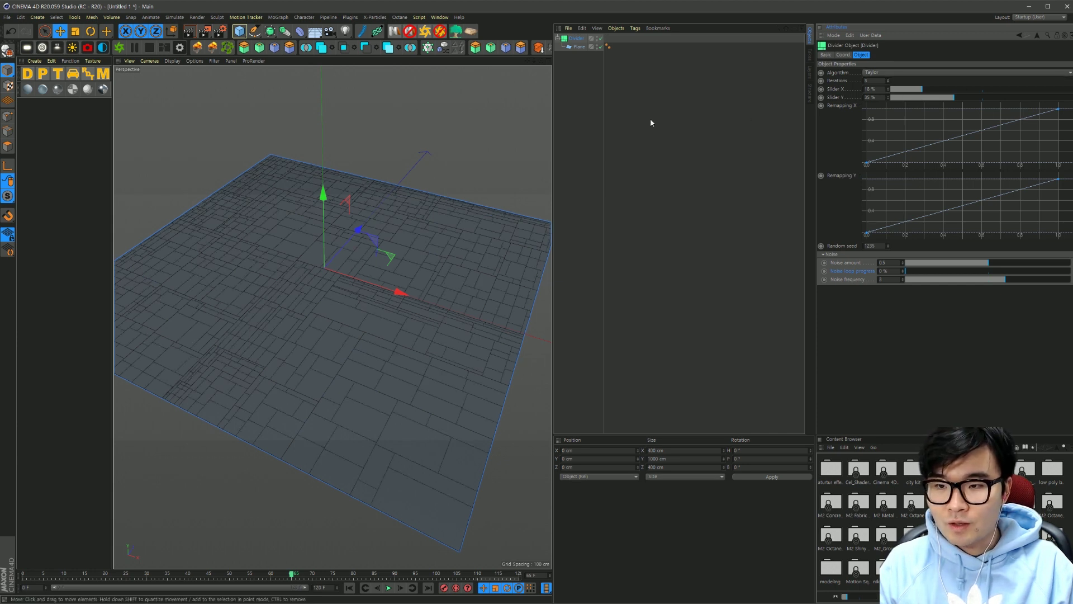
{"action": "left_click_drag", "start_coordinate": [889, 82], "coordinate": [899, 95]}
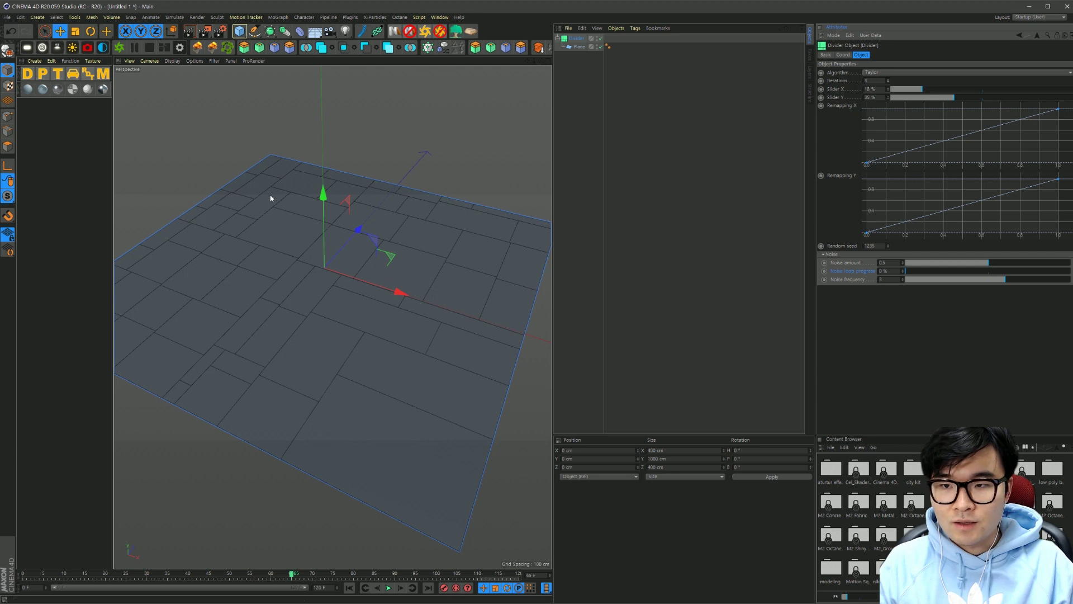
{"action": "mouse_move", "coordinate": [923, 90]}
{"action": "left_mouse_down"}
{"action": "mouse_move", "coordinate": [946, 119]}
{"action": "mouse_move", "coordinate": [962, 103]}
{"action": "mouse_move", "coordinate": [961, 123]}
{"action": "mouse_move", "coordinate": [933, 104]}
{"action": "left_mouse_up"}
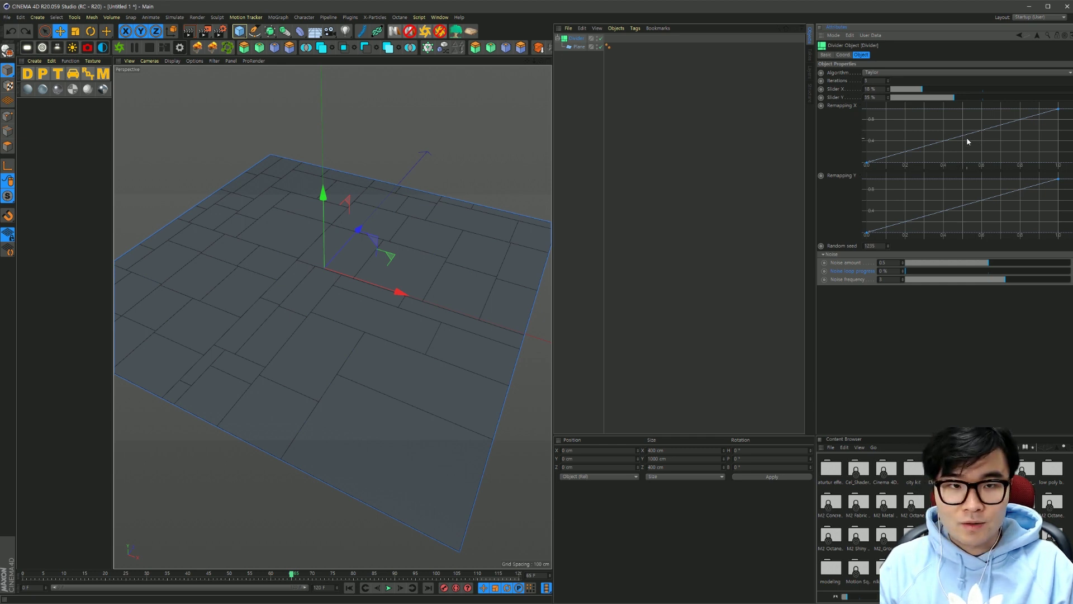
Try bending the Remapping X curve, undo it, and raise the random seed to 1237.
{"action": "left_click", "coordinate": [965, 137]}
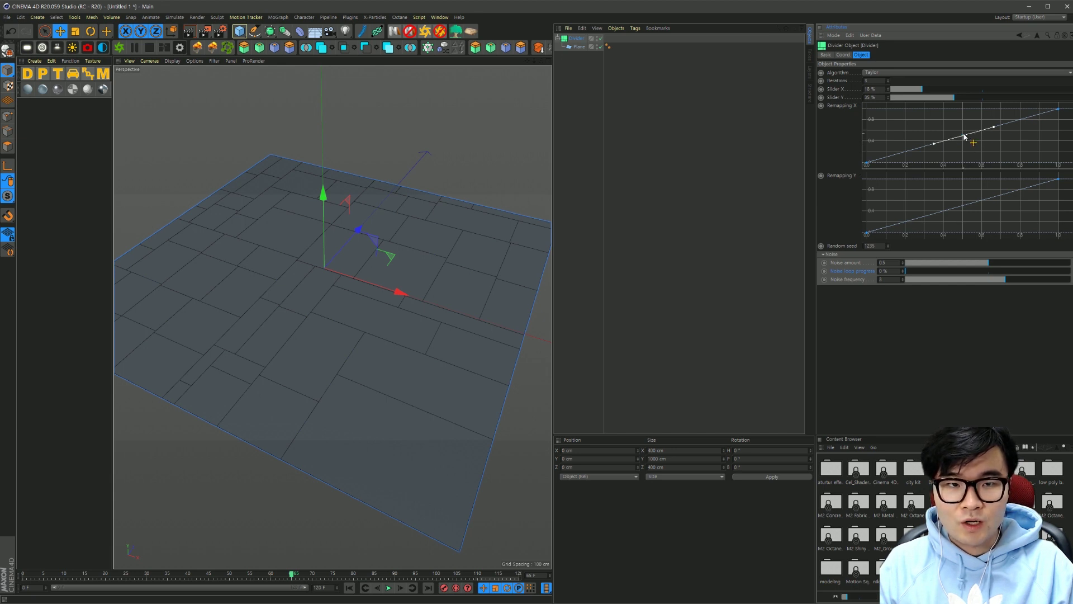
{"action": "mouse_move", "coordinate": [965, 137]}
{"action": "left_mouse_down"}
{"action": "mouse_move", "coordinate": [937, 160]}
{"action": "mouse_move", "coordinate": [884, 149]}
{"action": "mouse_move", "coordinate": [996, 148]}
{"action": "mouse_move", "coordinate": [900, 151]}
{"action": "mouse_move", "coordinate": [978, 151]}
{"action": "mouse_move", "coordinate": [906, 143]}
{"action": "mouse_move", "coordinate": [941, 129]}
{"action": "left_mouse_up"}
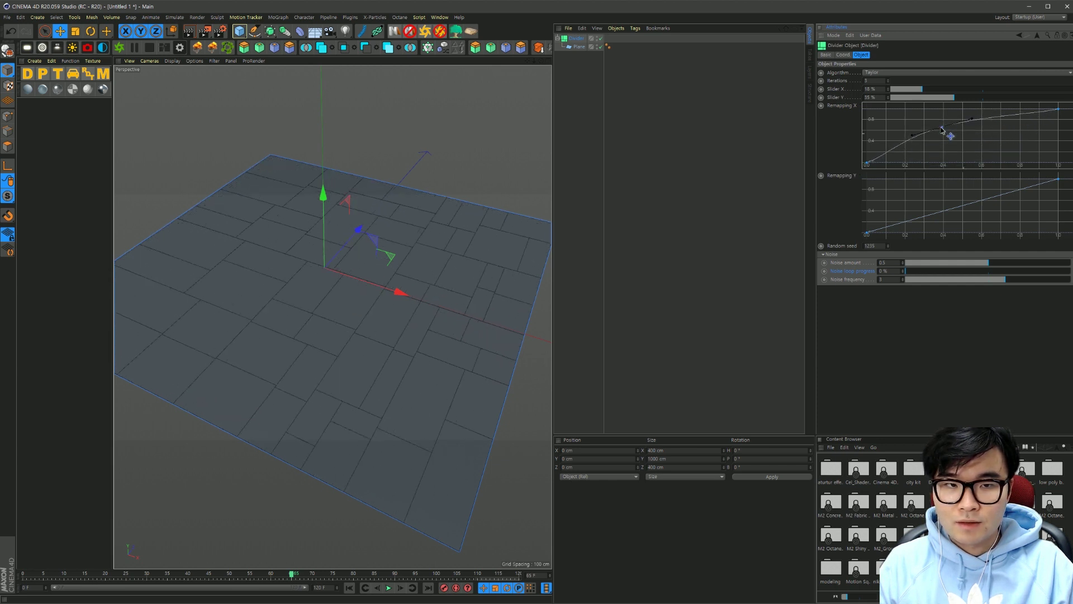
{"action": "key", "text": "ctrl+z"}
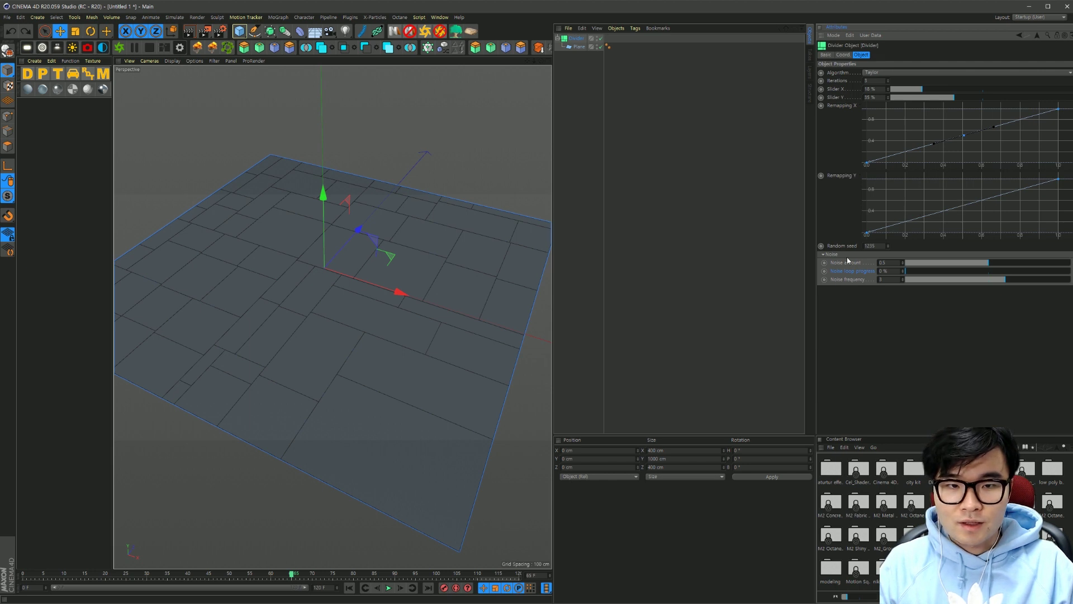
{"action": "left_click", "coordinate": [889, 244]}
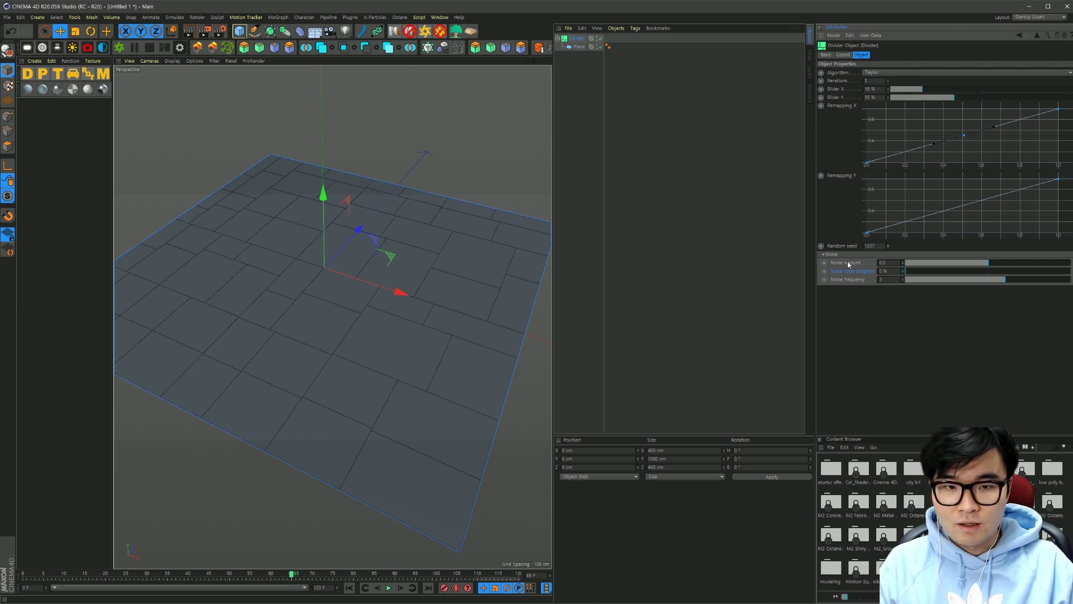
Set the Divider Noise amount to 0.5 and rewind to frame 0.
{"action": "mouse_move", "coordinate": [985, 267]}
{"action": "left_mouse_down"}
{"action": "mouse_move", "coordinate": [1056, 267]}
{"action": "mouse_move", "coordinate": [989, 274]}
{"action": "left_mouse_up"}
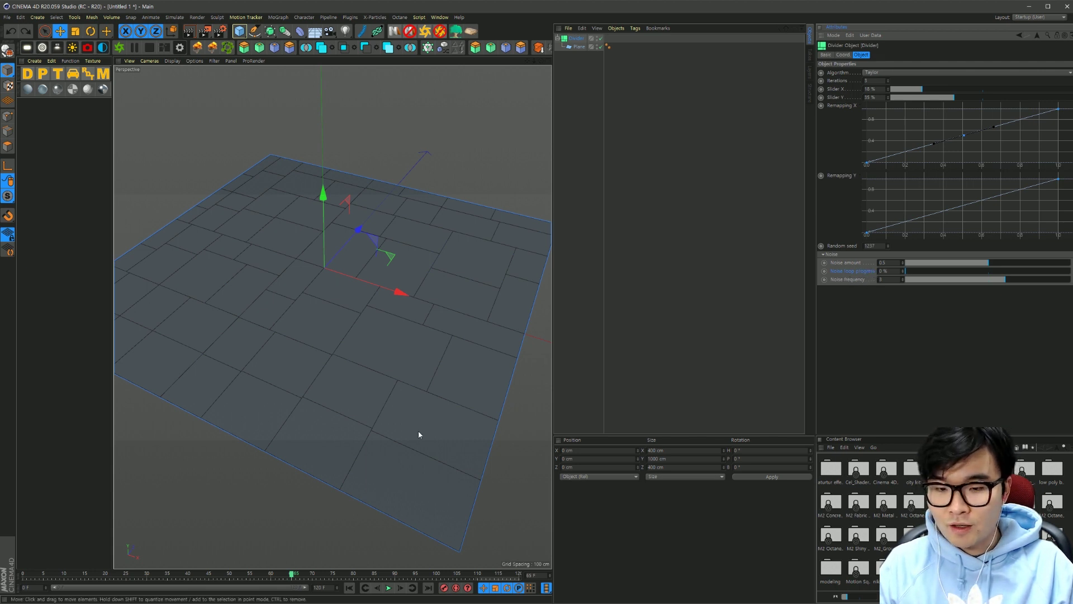
{"action": "left_click", "coordinate": [349, 587]}
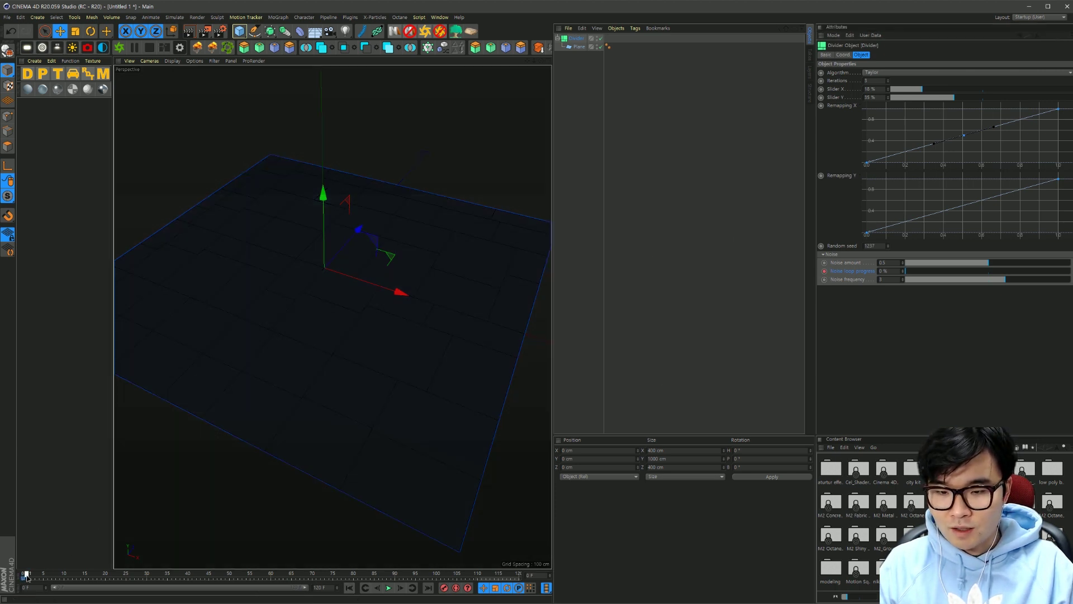
Keyframe Noise loop progress to 100% at frame 120 and preview the playback.
{"action": "left_click_drag", "start_coordinate": [35, 579], "coordinate": [519, 576]}
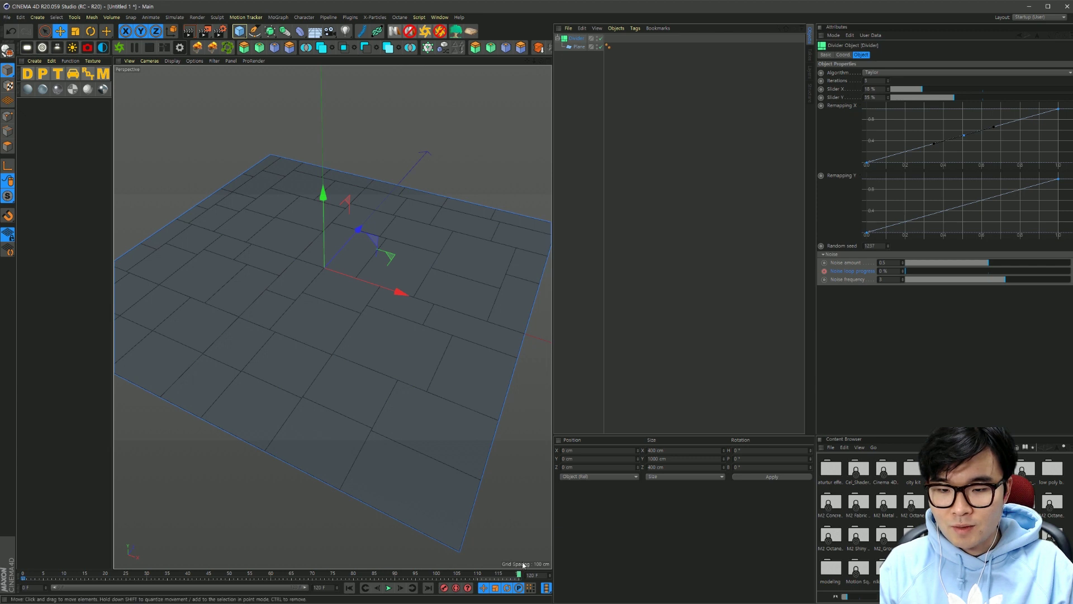
{"action": "left_click_drag", "start_coordinate": [914, 272], "coordinate": [1070, 273]}
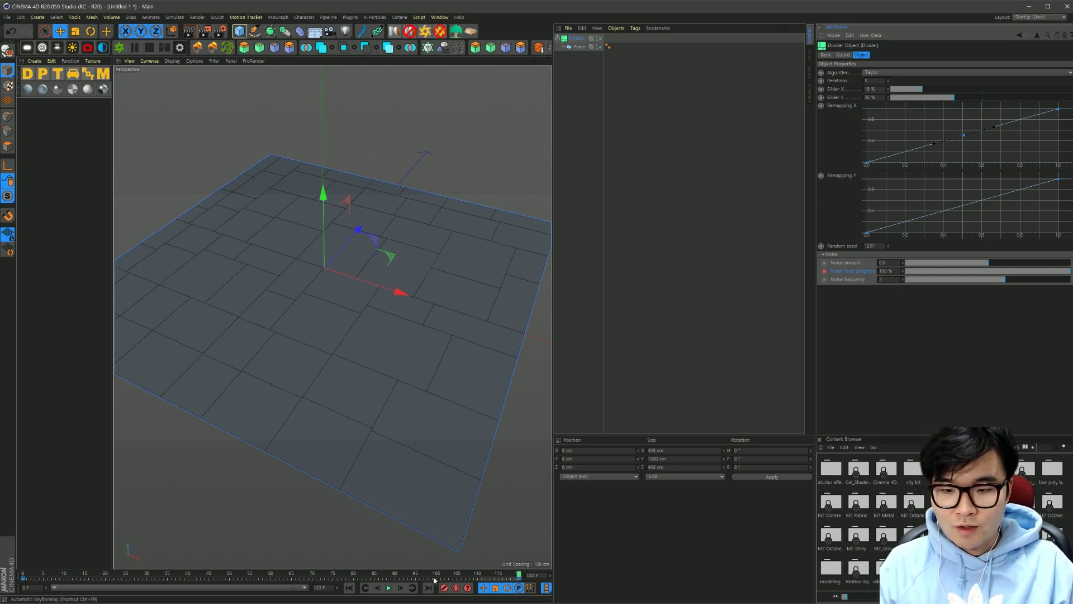
{"action": "left_click", "coordinate": [389, 588]}
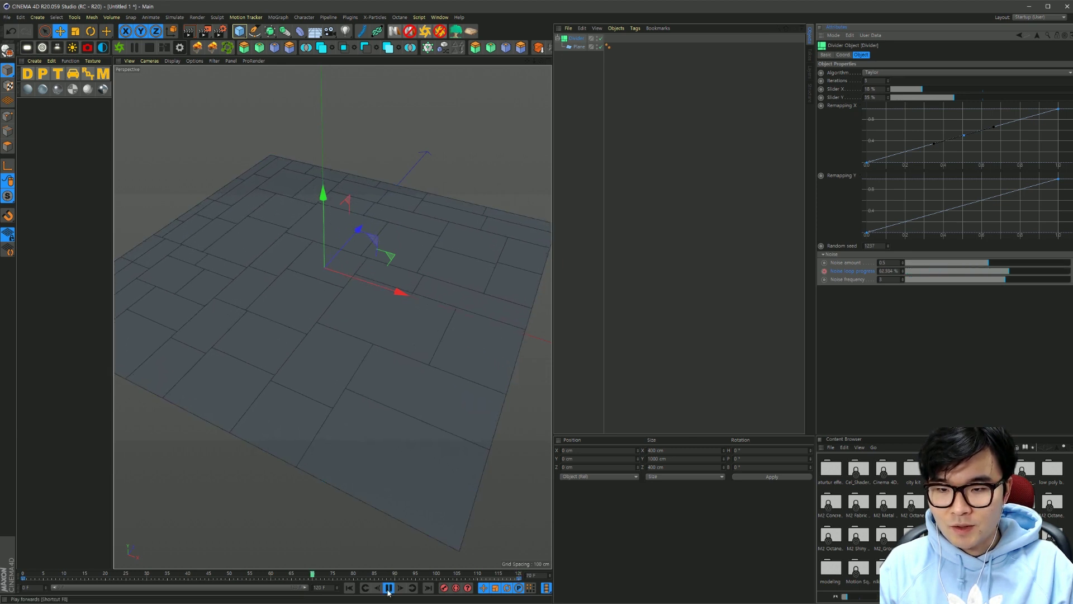
{"action": "left_click", "coordinate": [389, 588]}
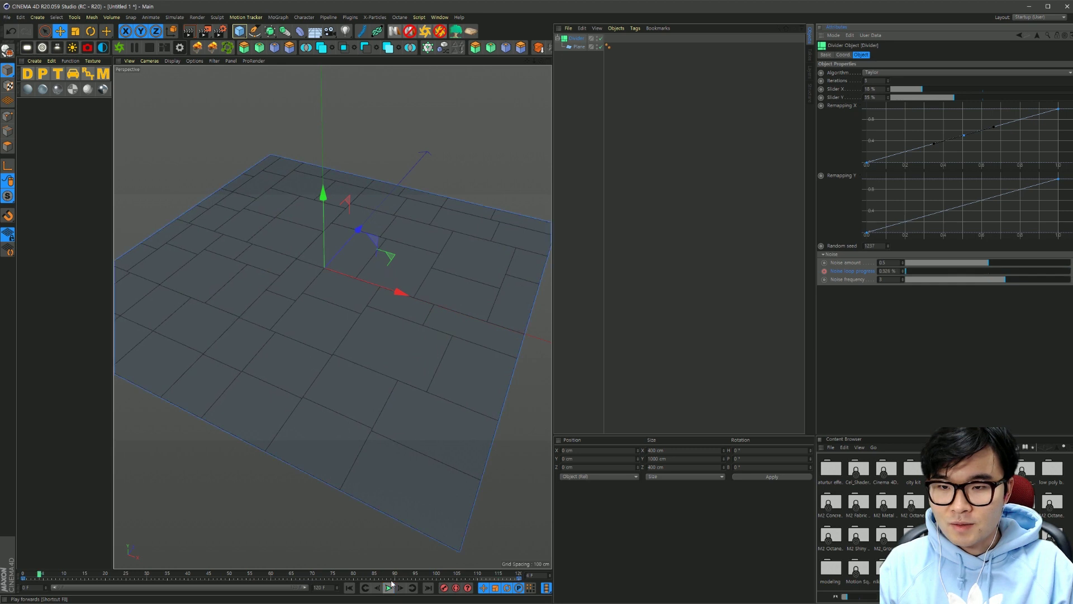
Make the Noise loop progress keyframes linear in the Dope Sheet, then close it.
{"action": "left_click", "coordinate": [440, 17]}
{"action": "left_click", "coordinate": [449, 112]}
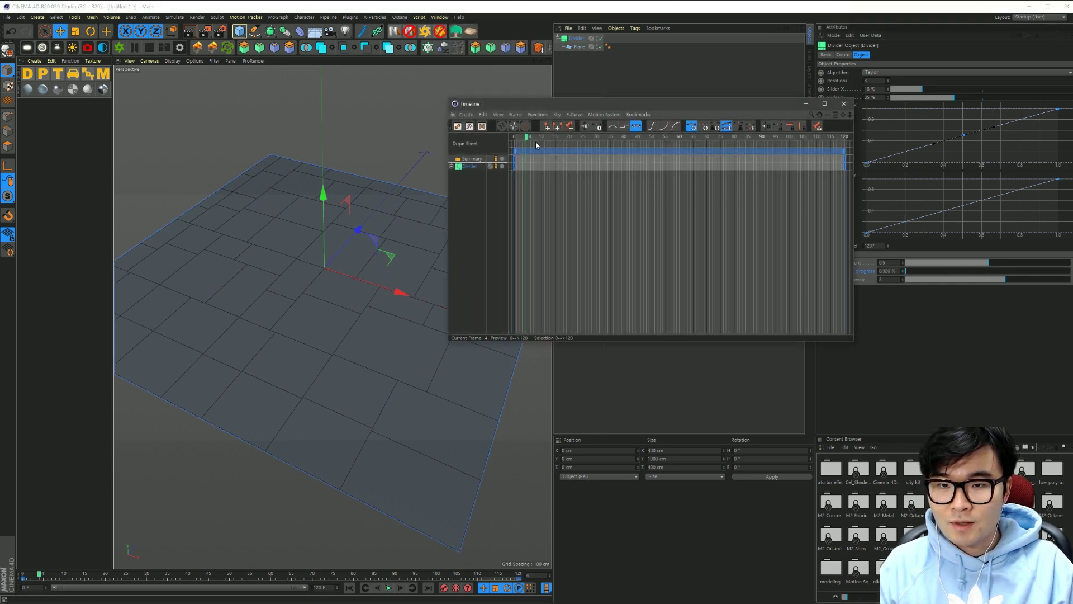
{"action": "left_click", "coordinate": [482, 168]}
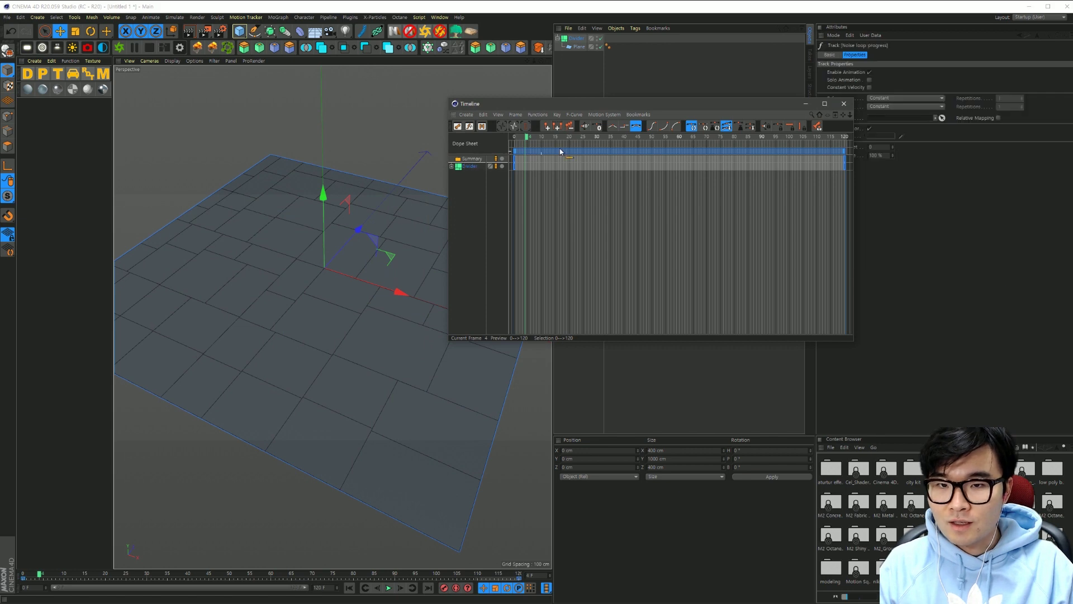
{"action": "left_click", "coordinate": [612, 128]}
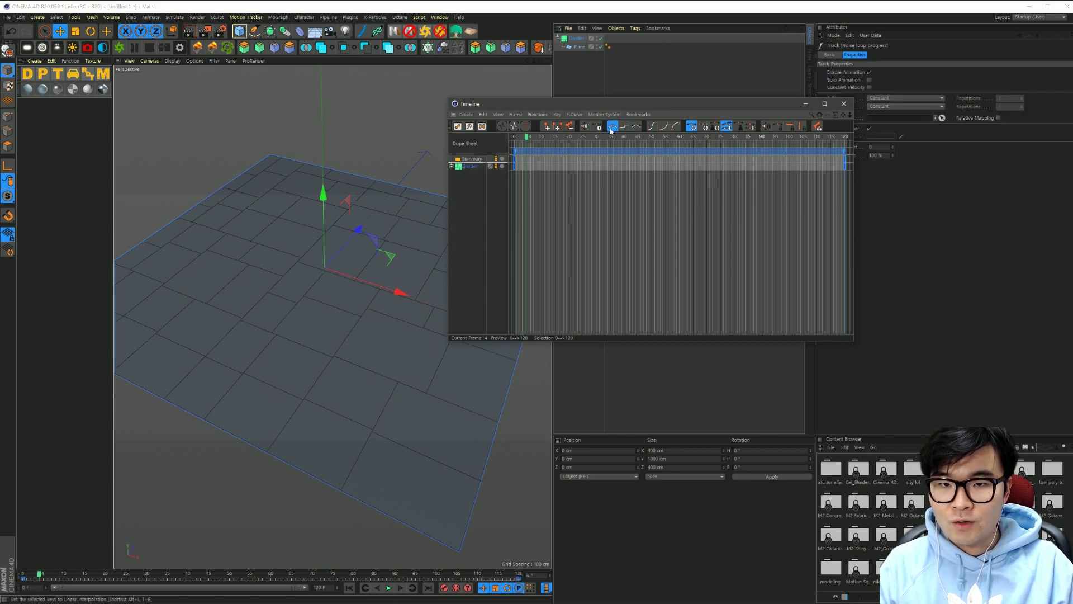
{"action": "left_click", "coordinate": [844, 103]}
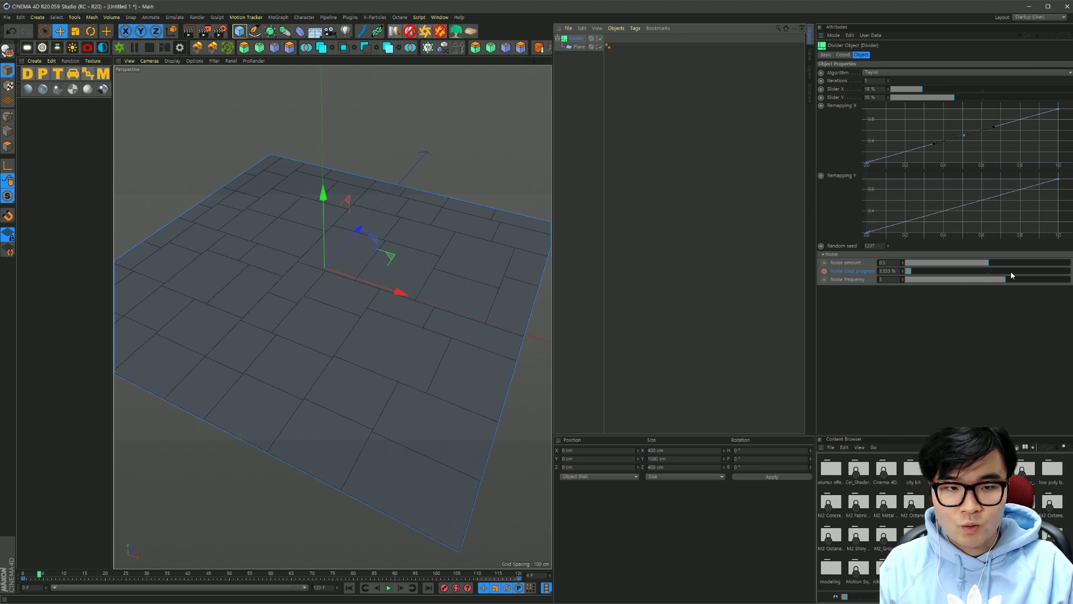
Preview the tiles during playback at Noise frequencies of about 5 and 1.458.
{"action": "left_click_drag", "start_coordinate": [1011, 275], "coordinate": [1069, 279]}
{"action": "left_click", "coordinate": [387, 588]}
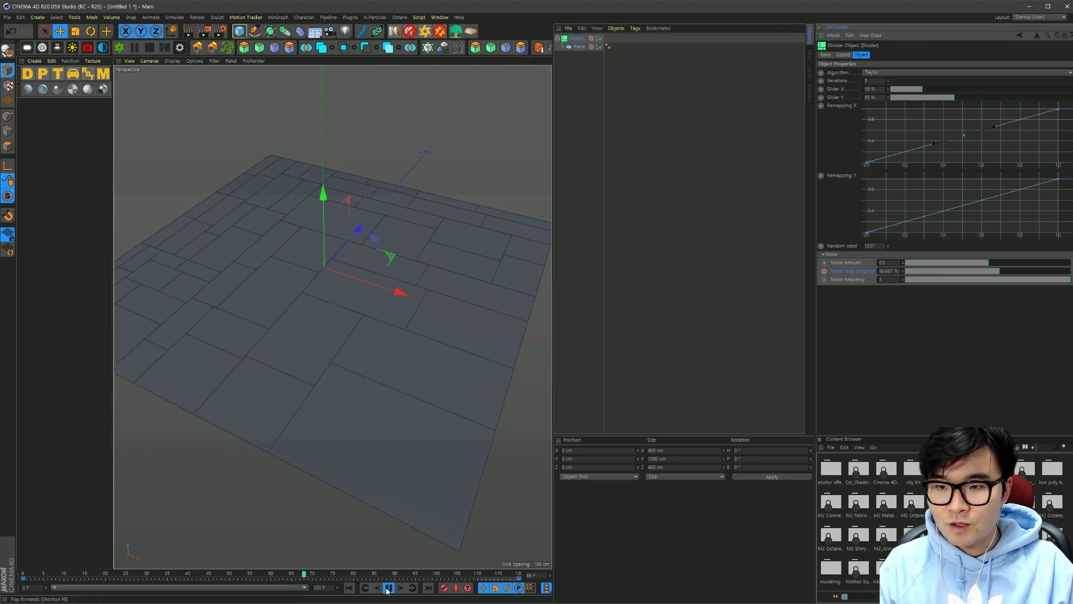
{"action": "left_click", "coordinate": [387, 587]}
{"action": "left_click_drag", "start_coordinate": [1057, 279], "coordinate": [954, 278]}
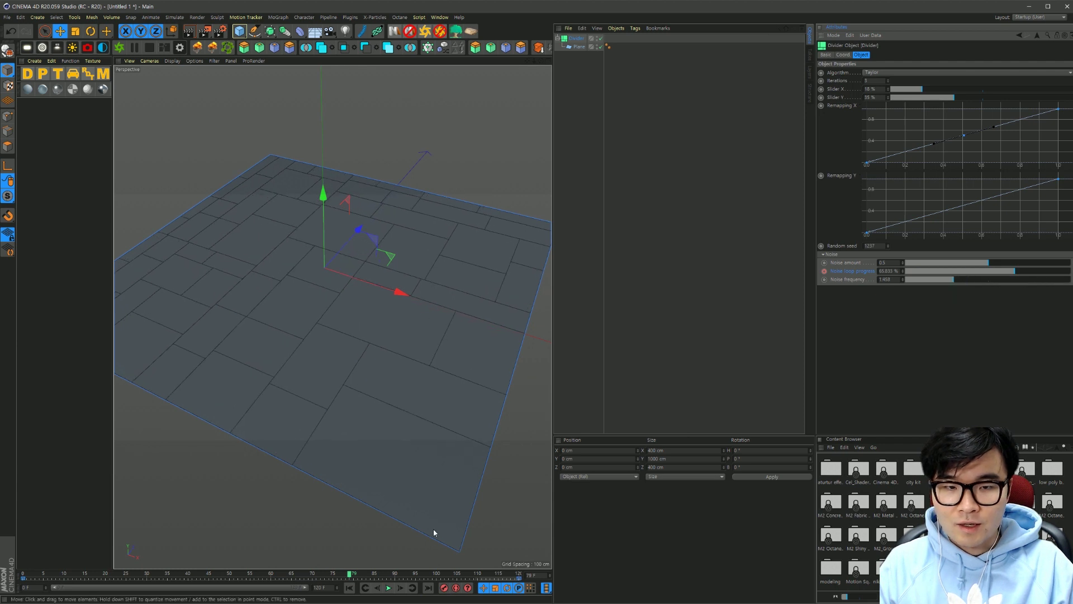
{"action": "key", "text": "F8"}
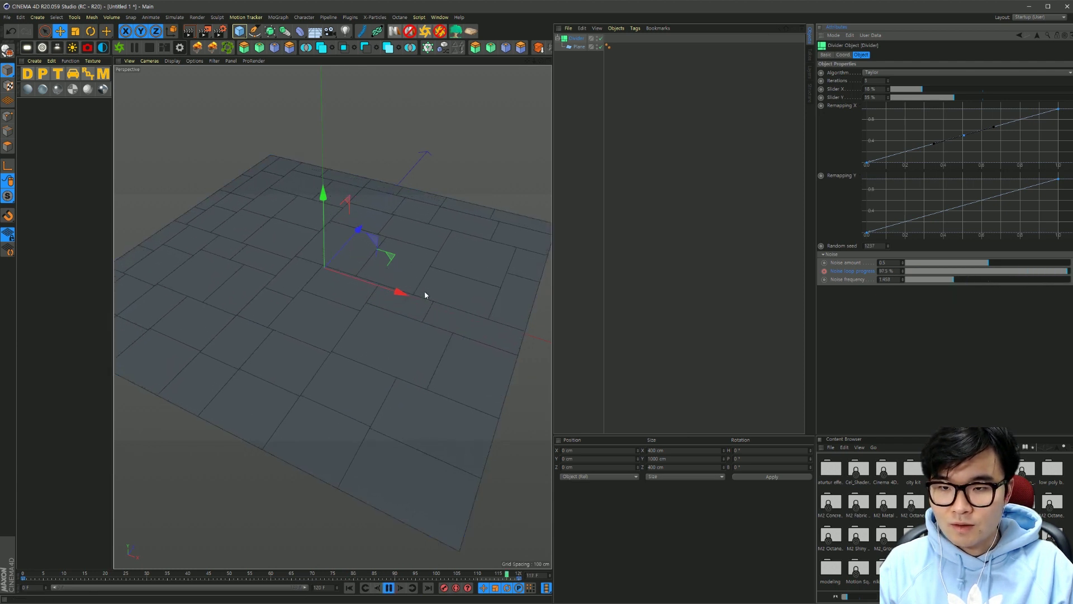
{"action": "key", "text": "F8"}
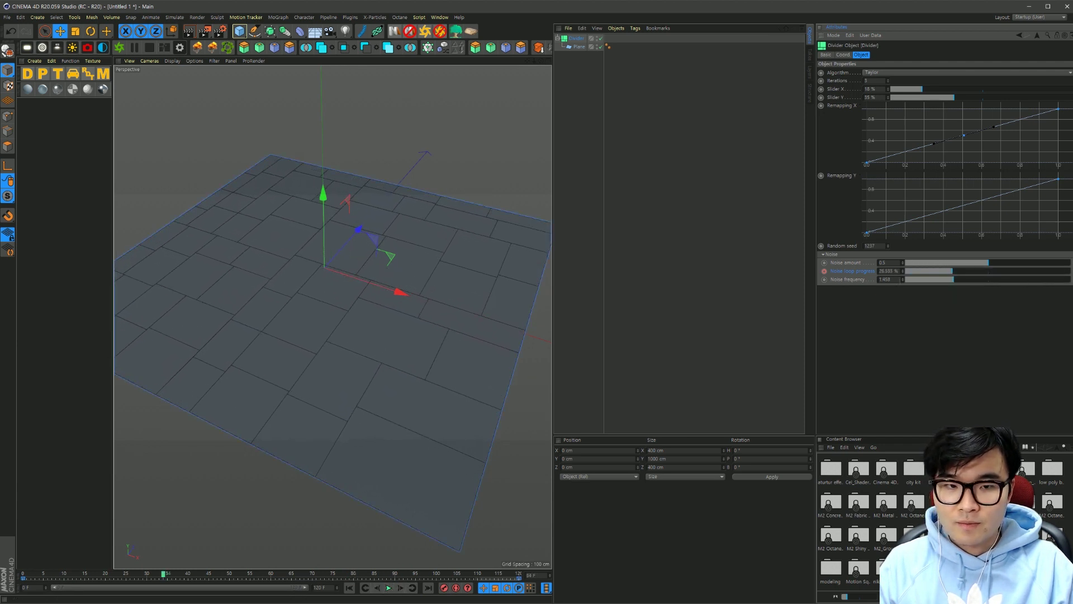
Set the Divider's Noise frequency back to 3 and widen the 3D viewport.
{"action": "double_click", "coordinate": [886, 279]}
{"action": "type", "text": "3"}
{"action": "key", "text": "Return"}
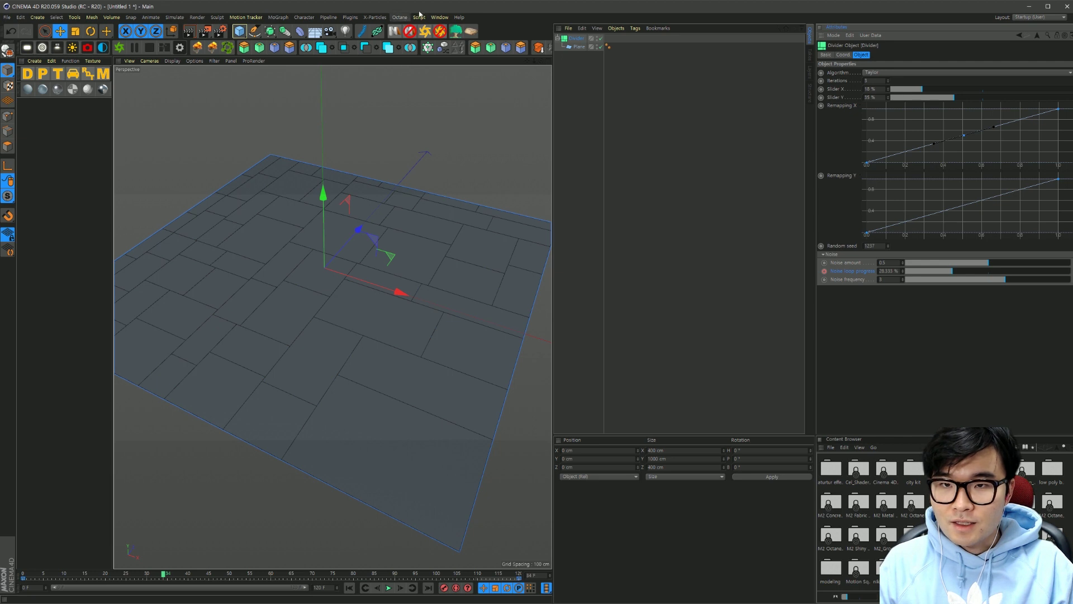
{"action": "left_click_drag", "start_coordinate": [554, 142], "coordinate": [636, 142]}
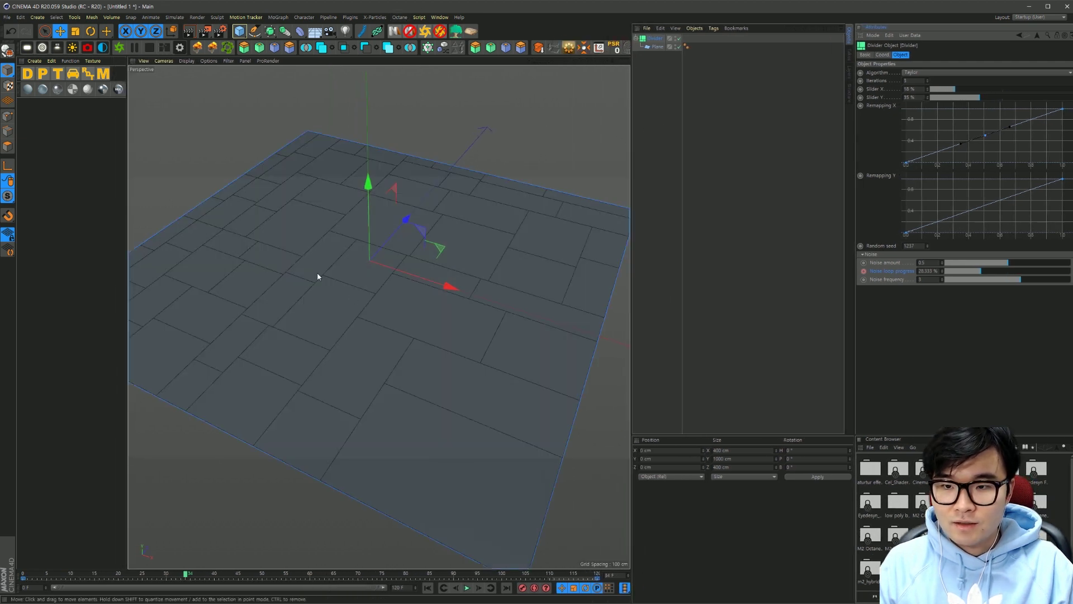
Add a Bevel deformer and nest the Divider tile grid under Bevel.1.
{"action": "left_click", "coordinate": [304, 36]}
{"action": "left_click", "coordinate": [338, 148]}
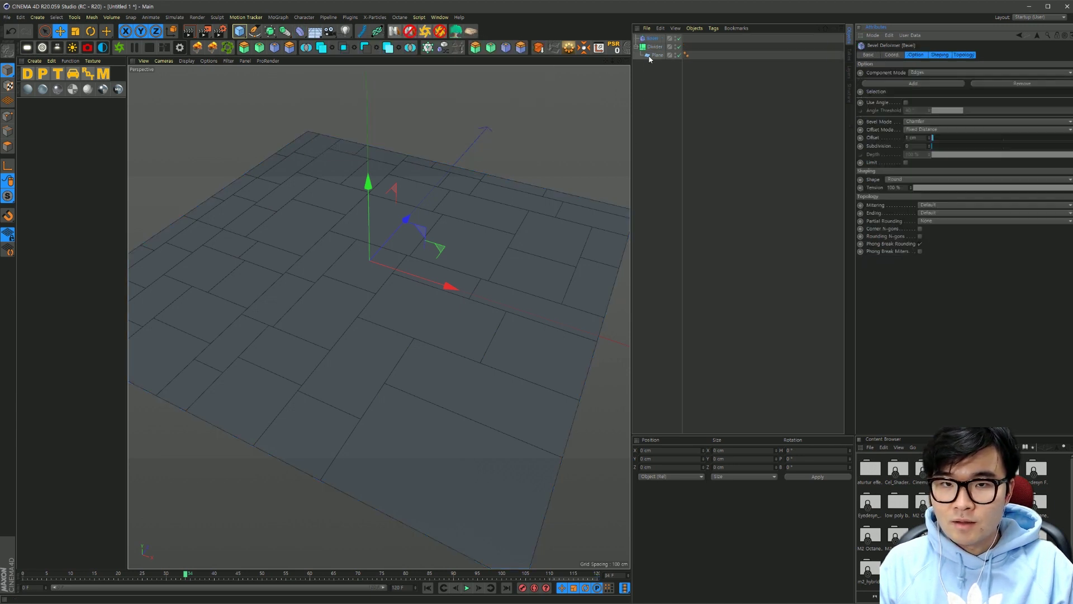
{"action": "left_click", "coordinate": [650, 47]}
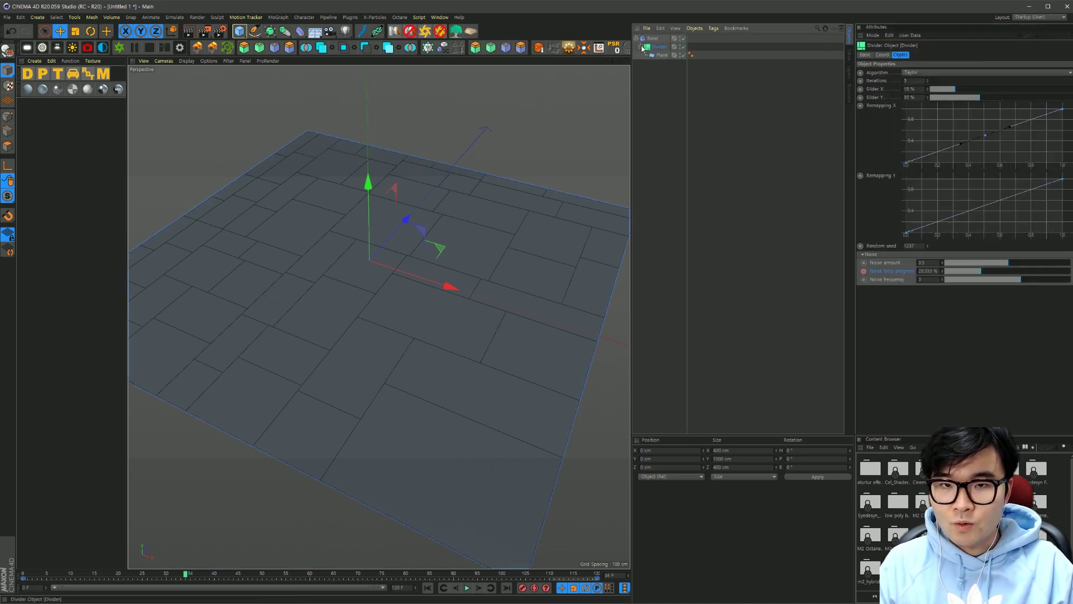
{"action": "left_click", "coordinate": [653, 38]}
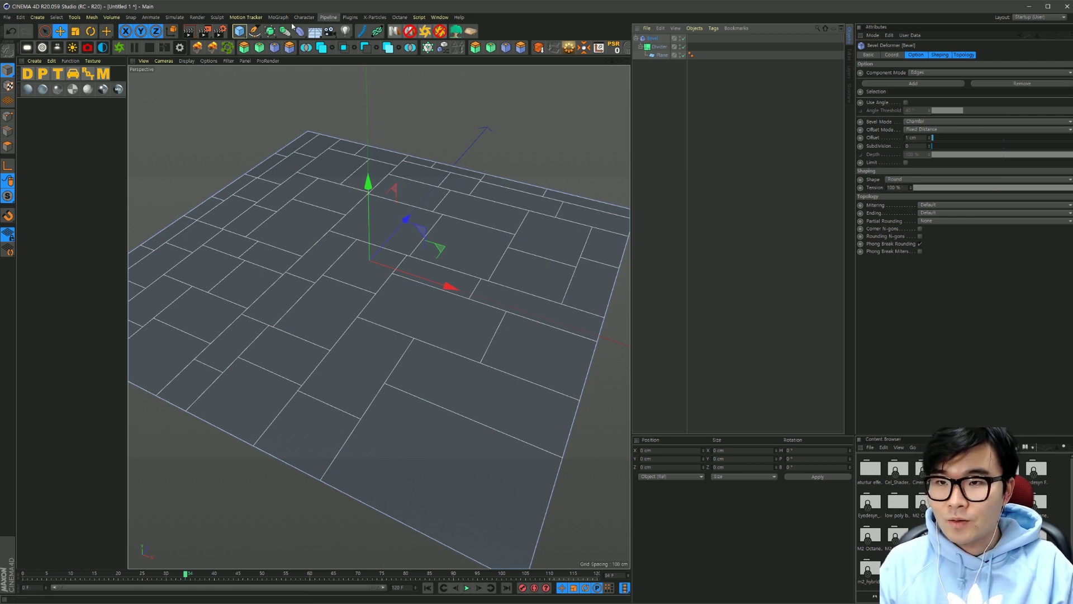
{"action": "left_click_drag", "start_coordinate": [305, 36], "coordinate": [334, 143]}
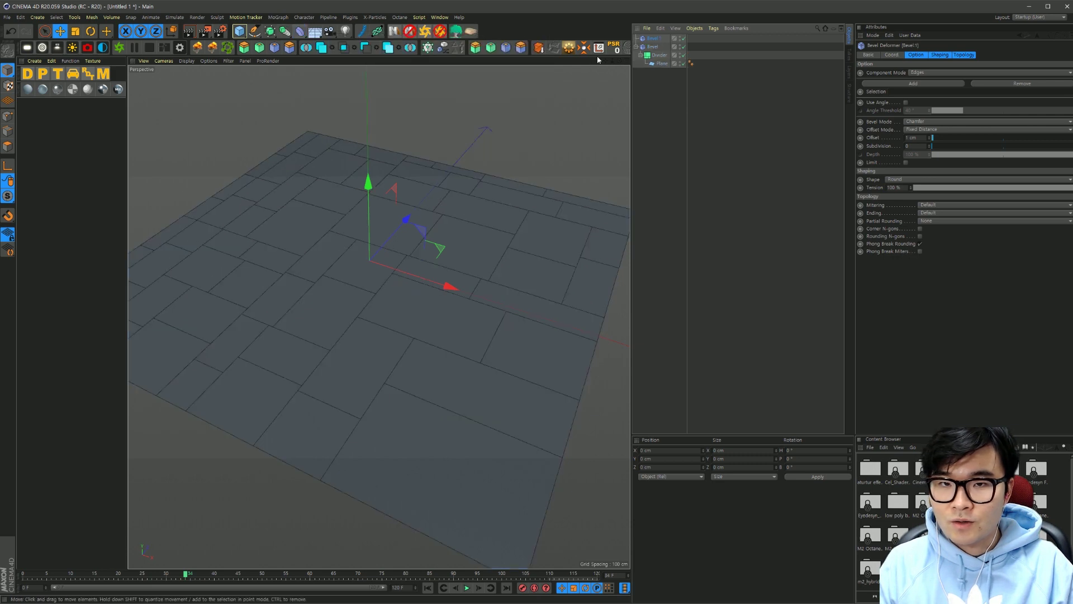
{"action": "left_click_drag", "start_coordinate": [664, 41], "coordinate": [654, 38]}
{"action": "scroll", "coordinate": [295, 421], "scroll_direction": "up", "scroll_amount": 3}
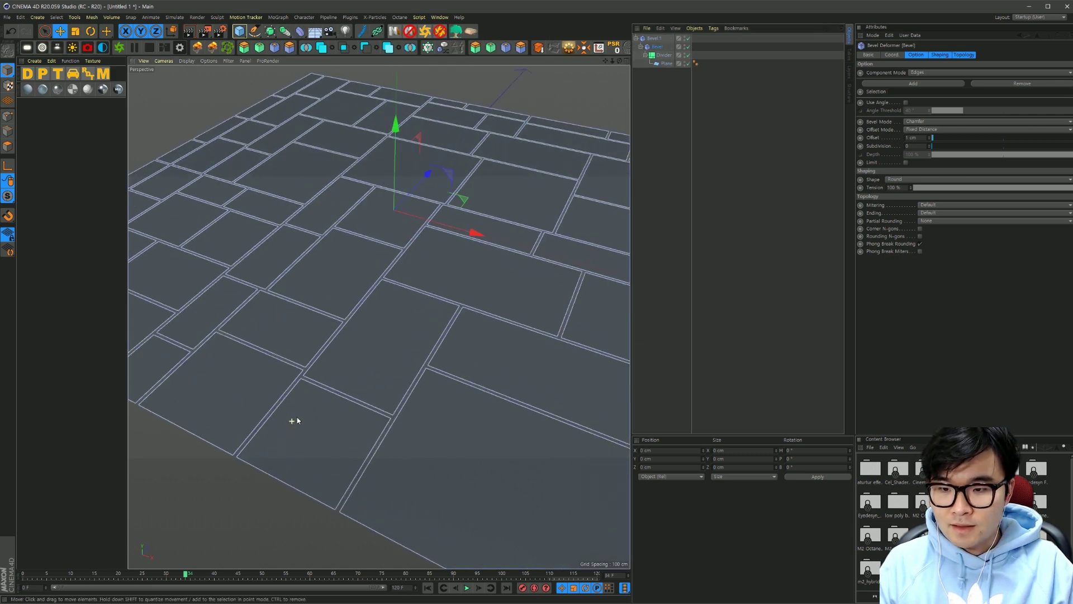
{"action": "scroll", "coordinate": [334, 489], "scroll_direction": "up", "scroll_amount": 3}
{"action": "scroll", "coordinate": [415, 517], "scroll_direction": "up", "scroll_amount": 3}
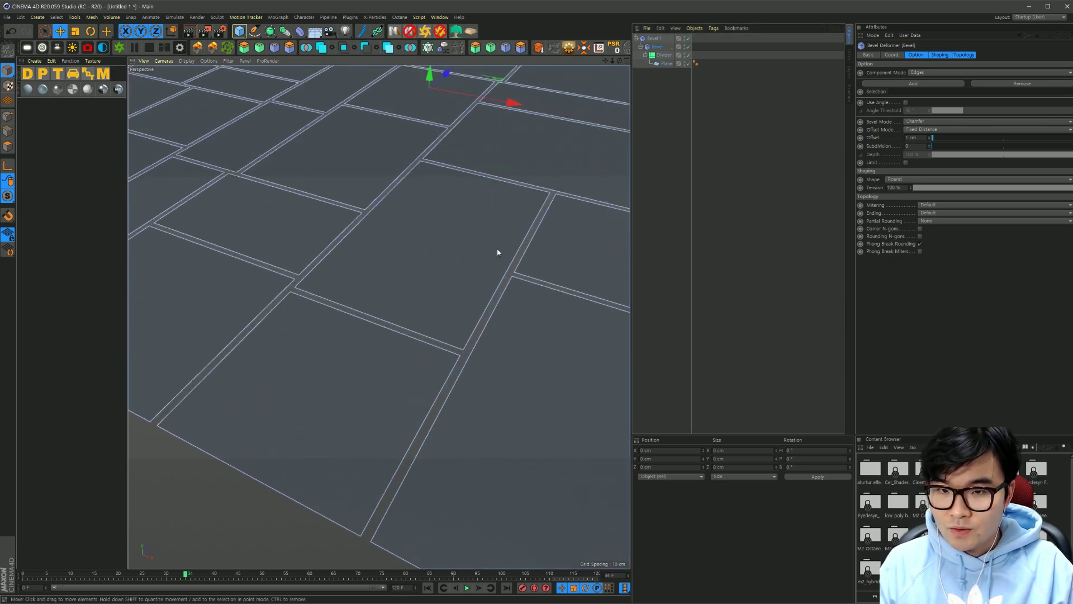
{"action": "scroll", "coordinate": [508, 276], "scroll_direction": "down", "scroll_amount": 3}
{"action": "scroll", "coordinate": [507, 271], "scroll_direction": "down", "scroll_amount": 3}
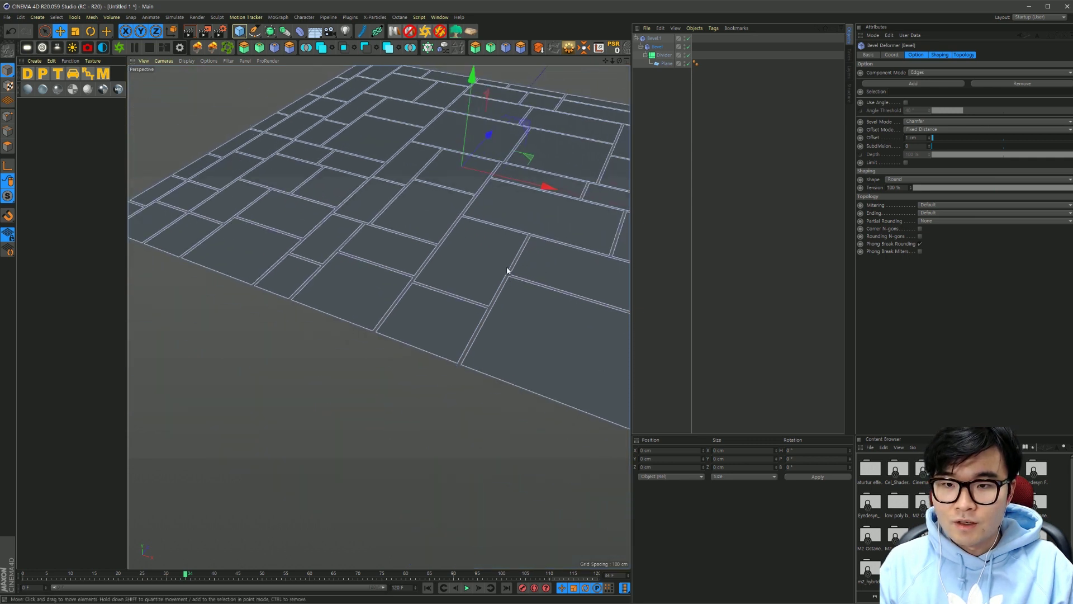
{"action": "left_click", "coordinate": [658, 39]}
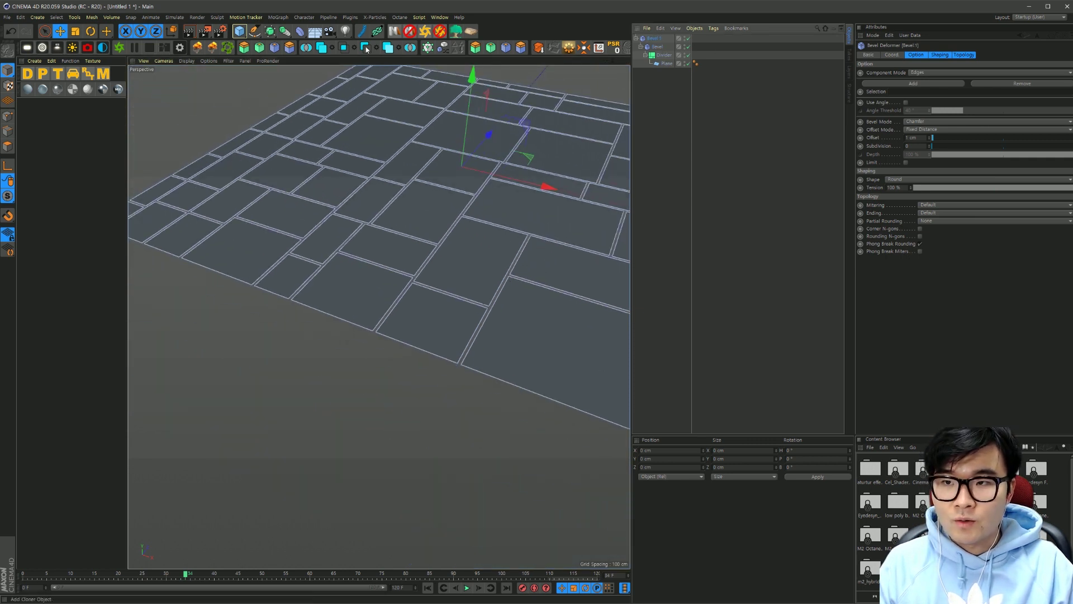
Add a Cloth Surface and place the Bevel.1 group inside it.
{"action": "left_click", "coordinate": [174, 16]}
{"action": "mouse_move", "coordinate": [186, 29]}
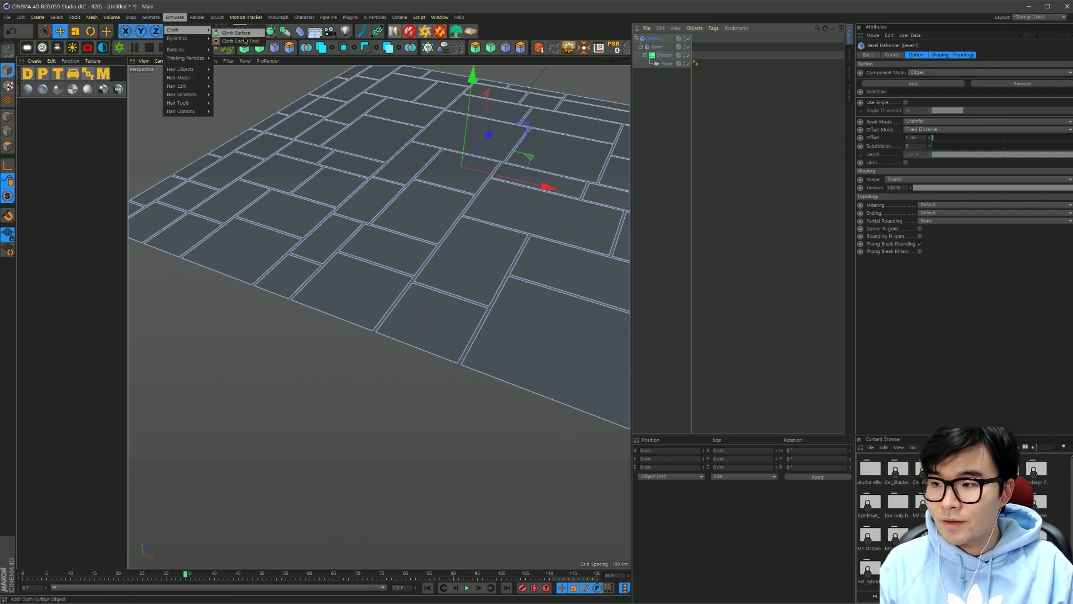
{"action": "left_click", "coordinate": [244, 36]}
{"action": "left_click", "coordinate": [661, 46]}
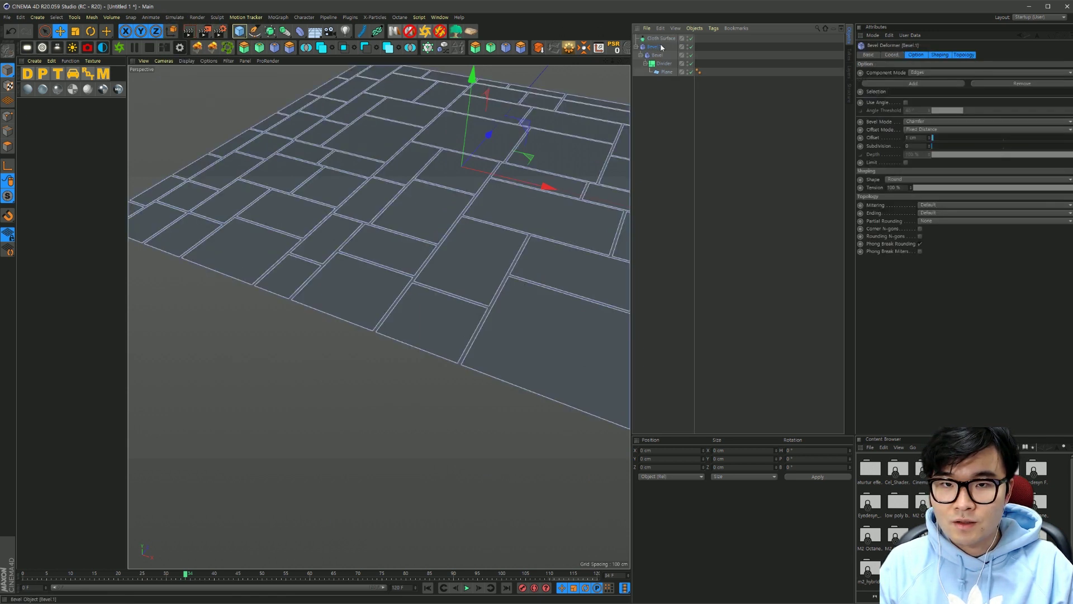
{"action": "left_click_drag", "start_coordinate": [665, 43], "coordinate": [655, 47]}
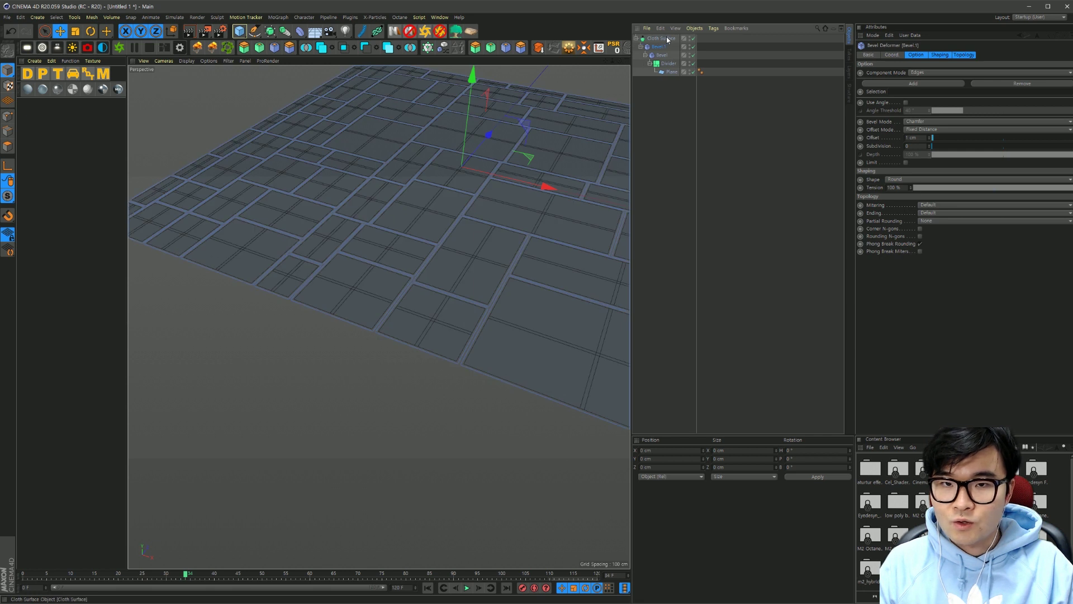
Give the Cloth Surface 0 subdivisions and 15 cm thickness.
{"action": "left_click", "coordinate": [661, 38]}
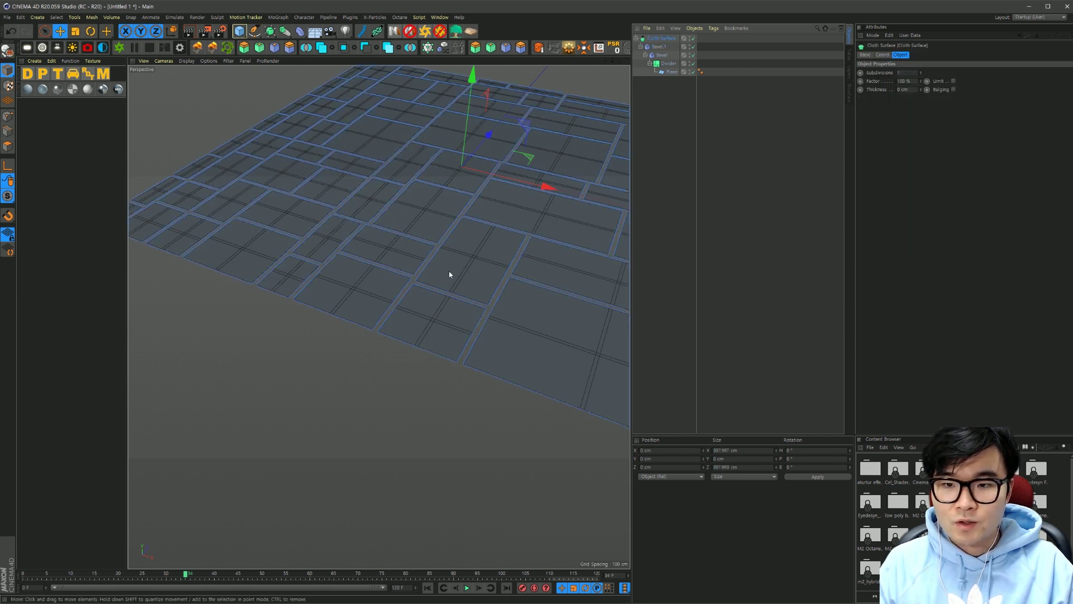
{"action": "left_click", "coordinate": [921, 75]}
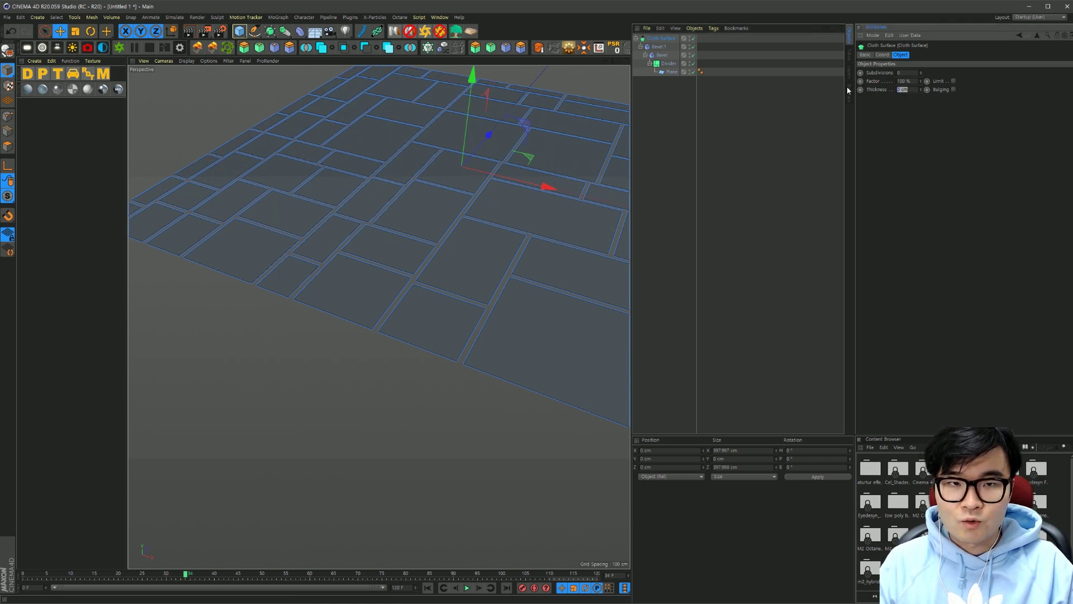
{"action": "type", "text": "15"}
{"action": "key", "text": "Return"}
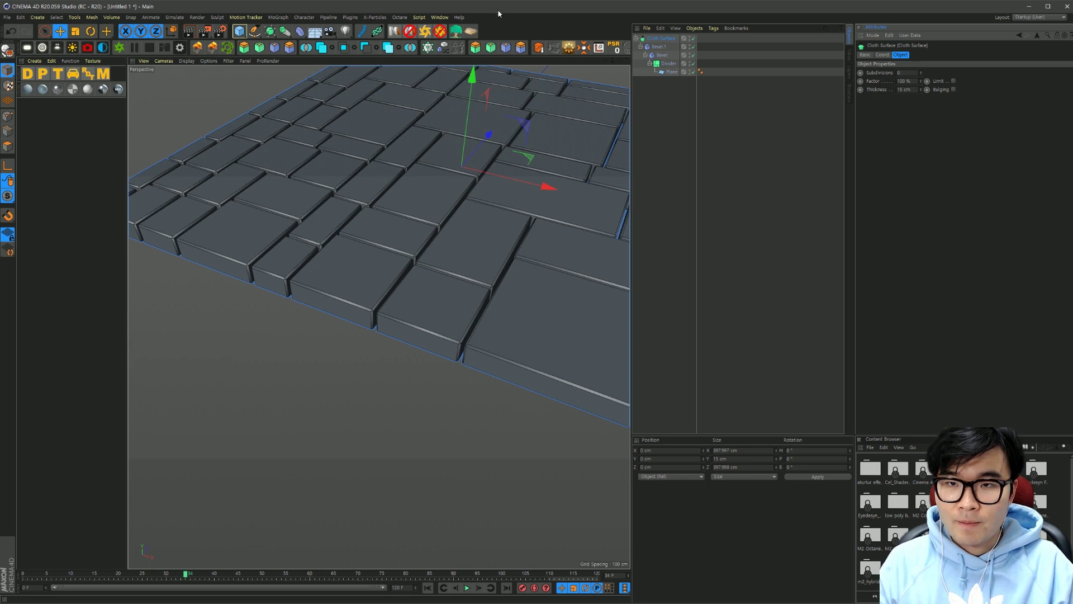
Orbit to a frontal view and play the animation to check the bevelled tiles.
{"action": "scroll", "coordinate": [441, 285], "scroll_direction": "up", "scroll_amount": 2}
{"action": "scroll", "coordinate": [449, 305], "scroll_direction": "up", "scroll_amount": 2}
{"action": "scroll", "coordinate": [440, 279], "scroll_direction": "up", "scroll_amount": 2}
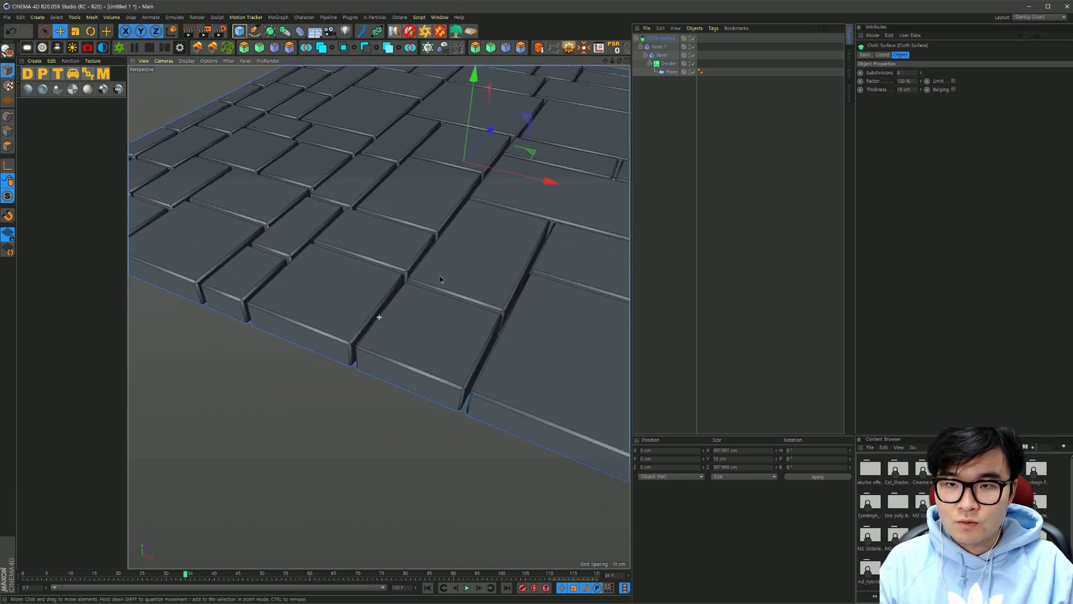
{"action": "scroll", "coordinate": [439, 313], "scroll_direction": "down", "scroll_amount": 5}
{"action": "left_click_drag", "start_coordinate": [436, 359], "coordinate": [473, 350], "text": "alt"}
{"action": "left_click", "coordinate": [468, 588]}
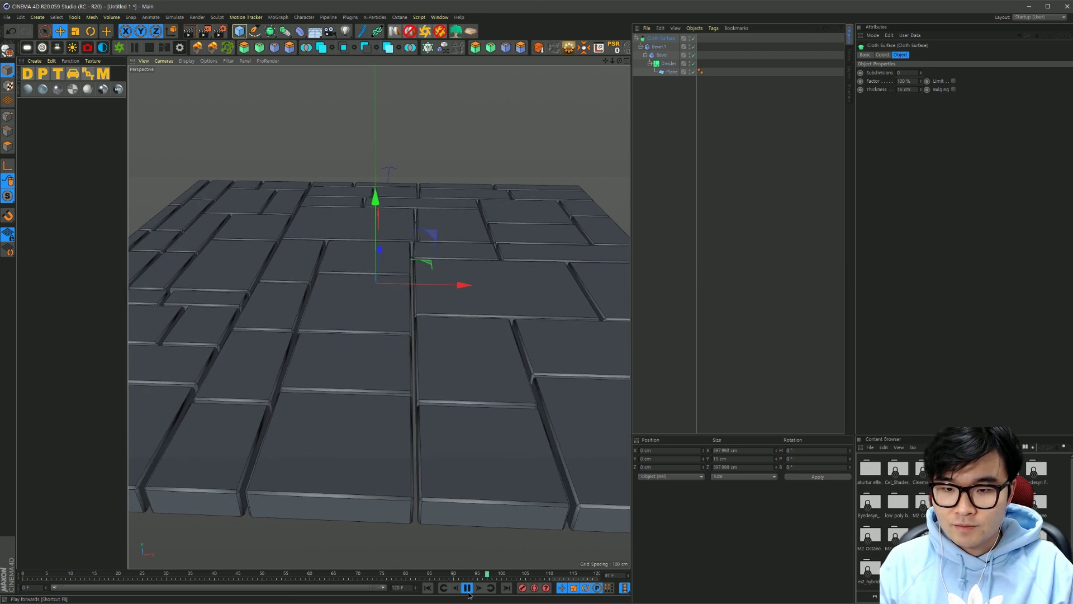
{"action": "left_click", "coordinate": [468, 591]}
{"action": "scroll", "coordinate": [353, 202], "scroll_direction": "up", "scroll_amount": 3}
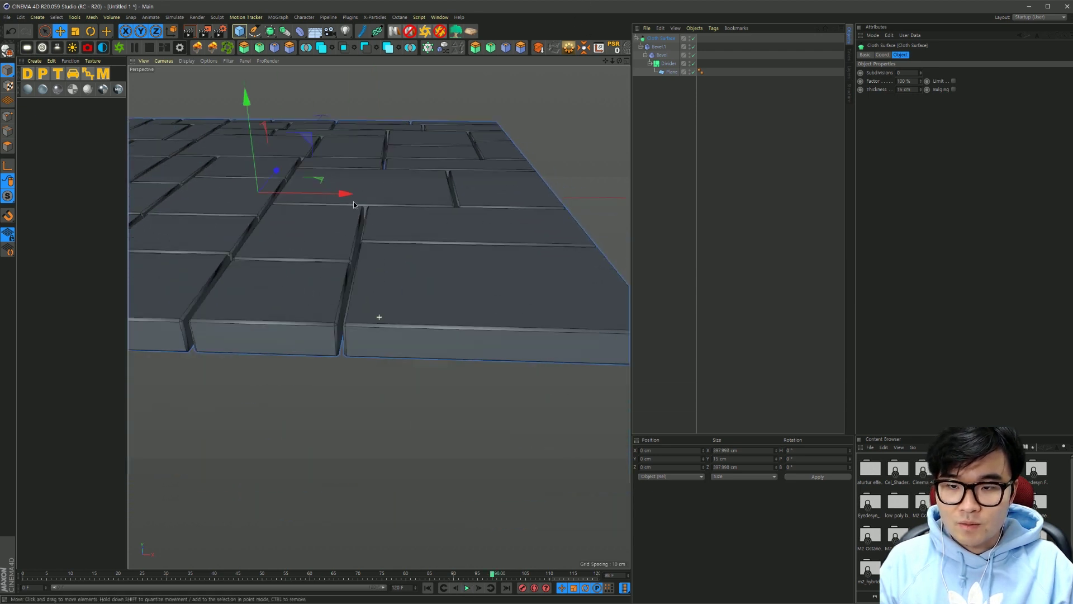
{"action": "scroll", "coordinate": [280, 258], "scroll_direction": "up", "scroll_amount": 2}
{"action": "scroll", "coordinate": [290, 291], "scroll_direction": "up", "scroll_amount": 2}
{"action": "scroll", "coordinate": [334, 304], "scroll_direction": "up", "scroll_amount": 2}
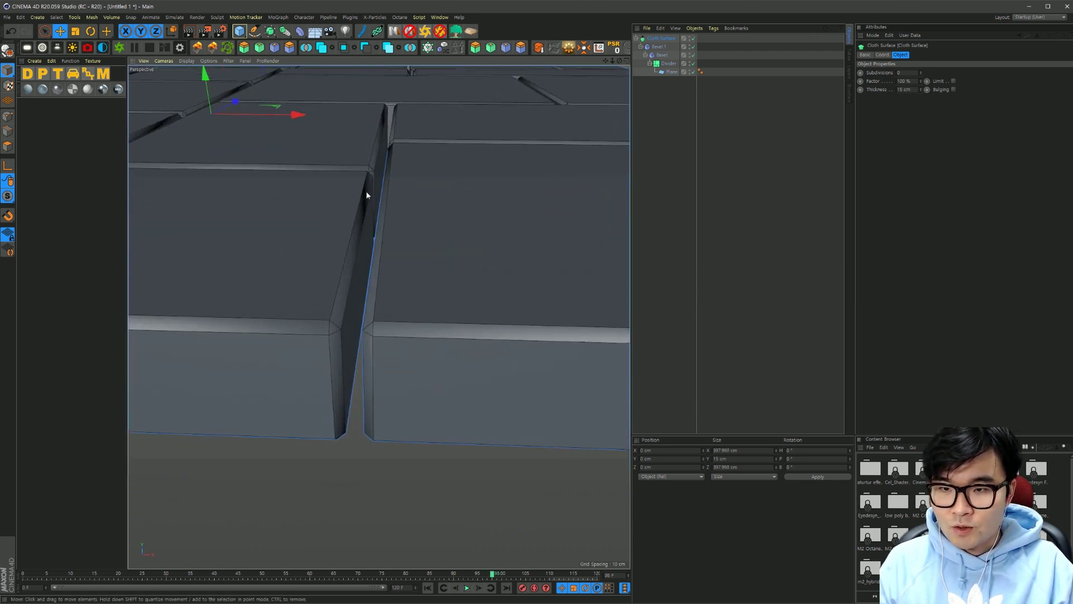
{"action": "middle_click_drag", "start_coordinate": [444, 160], "coordinate": [467, 208], "text": "alt"}
Set Bevel.1's Offset to 0.5 cm and Subdivision to 3.
{"action": "left_click", "coordinate": [658, 47]}
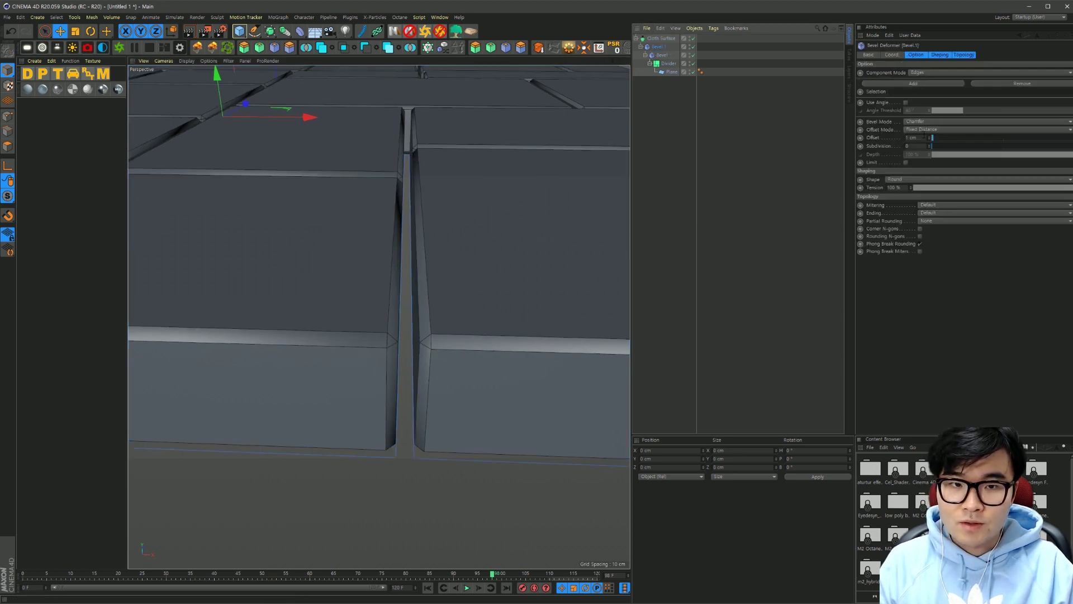
{"action": "left_click", "coordinate": [914, 137]}
{"action": "type", "text": "0.5"}
{"action": "key", "text": "Return"}
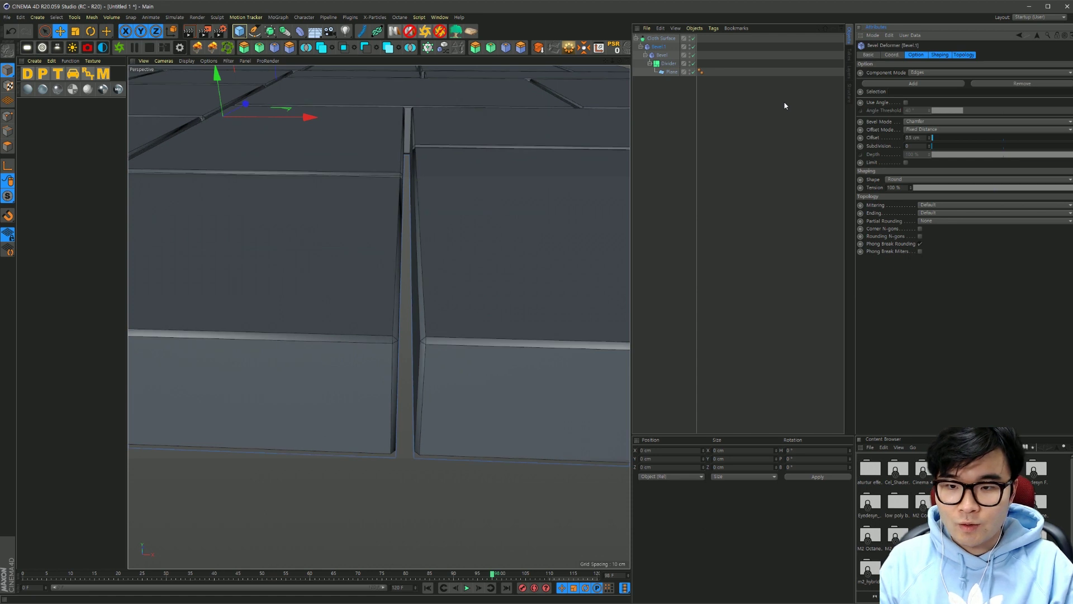
{"action": "key", "text": "Return"}
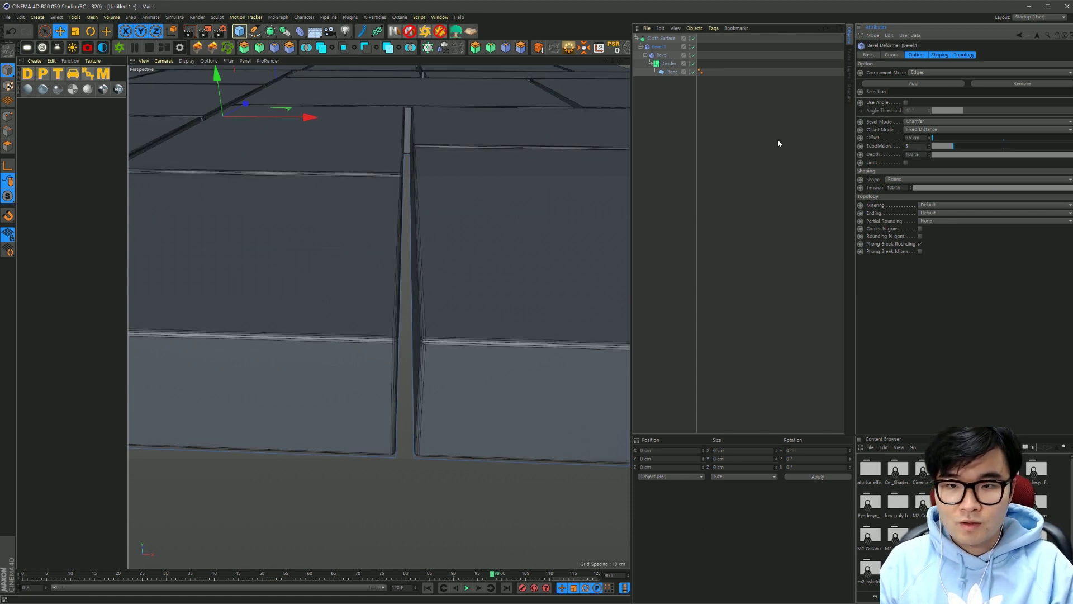
{"action": "scroll", "coordinate": [420, 296], "scroll_direction": "up", "scroll_amount": 3}
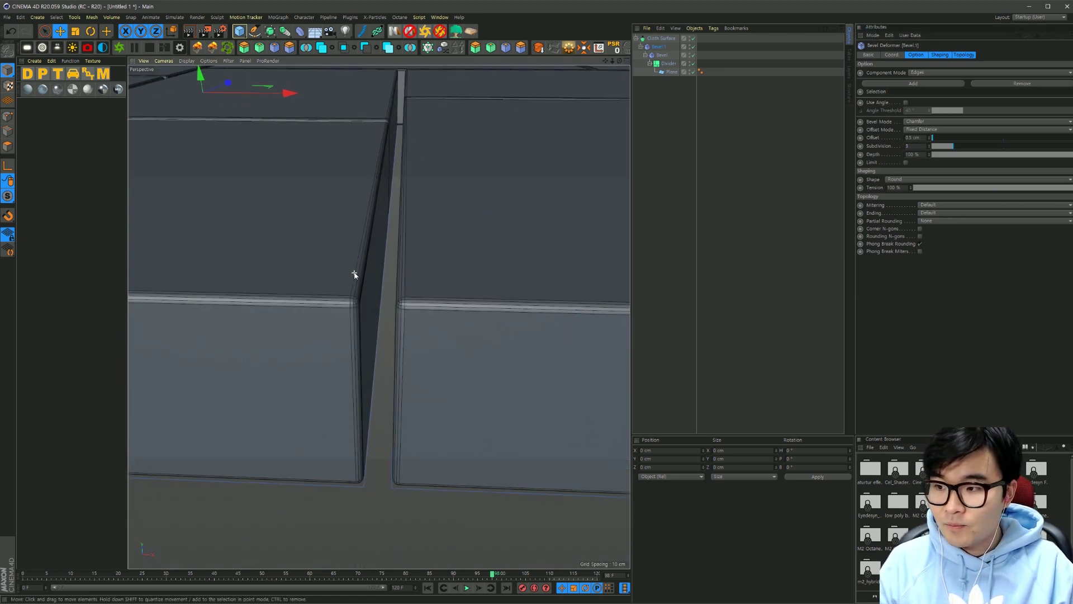
{"action": "mouse_move", "coordinate": [338, 248]}
{"action": "left_mouse_down", "text": "alt"}
{"action": "mouse_move", "coordinate": [336, 266]}
{"action": "mouse_move", "coordinate": [362, 259]}
{"action": "mouse_move", "coordinate": [391, 289]}
{"action": "left_mouse_up", "text": "alt"}
{"action": "scroll", "coordinate": [370, 240], "scroll_direction": "up", "scroll_amount": 2}
{"action": "scroll", "coordinate": [363, 259], "scroll_direction": "down", "scroll_amount": 3}
{"action": "scroll", "coordinate": [363, 260], "scroll_direction": "down", "scroll_amount": 5}
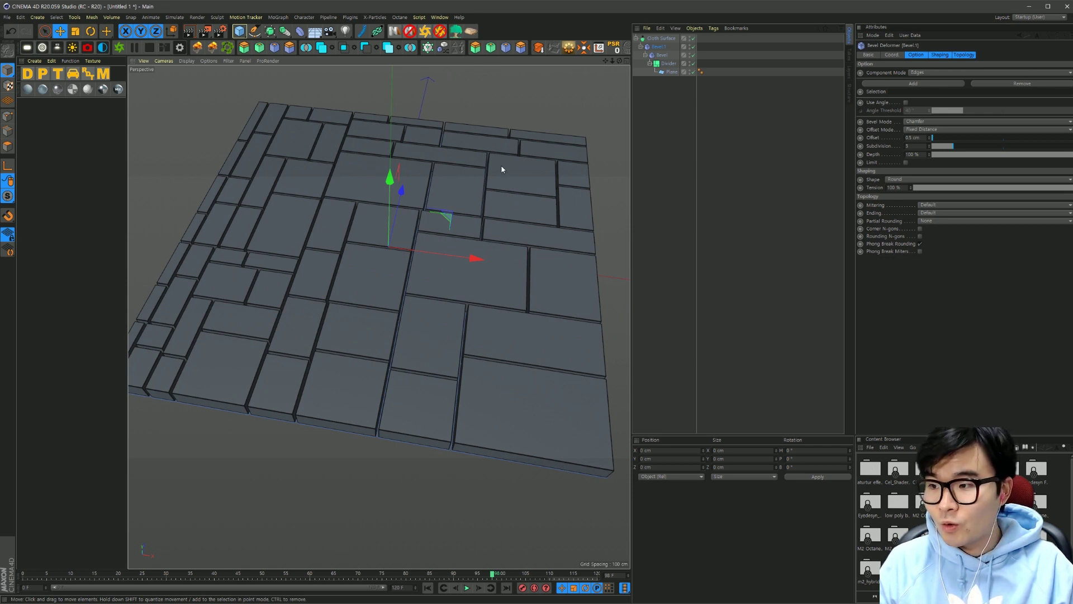
Add a Cone and raise it above the tiles.
{"action": "left_click", "coordinate": [239, 31]}
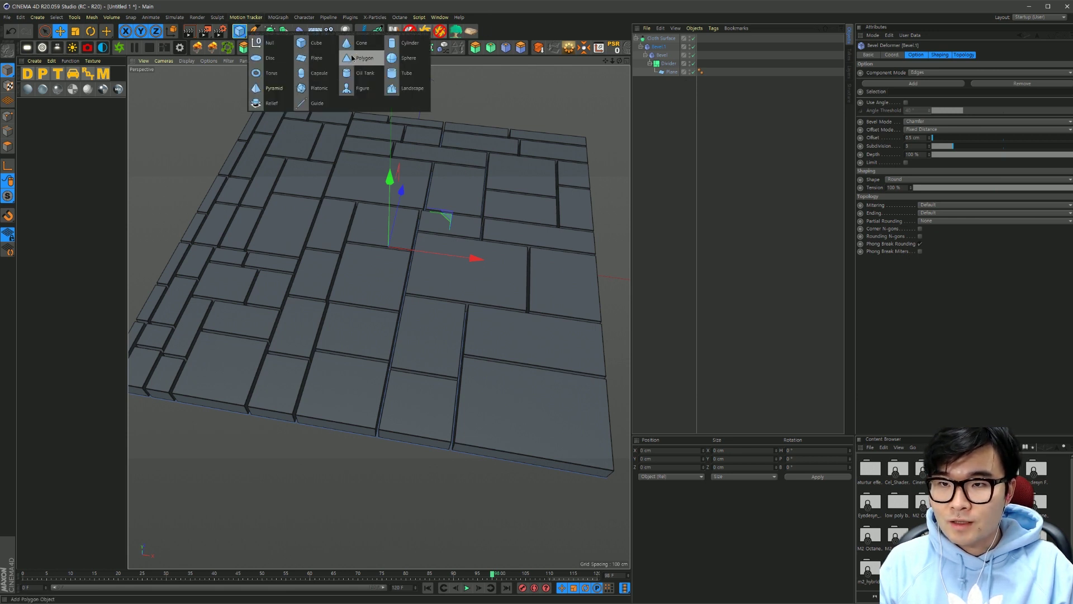
{"action": "left_click", "coordinate": [359, 43]}
{"action": "mouse_move", "coordinate": [390, 178]}
{"action": "left_mouse_down"}
{"action": "mouse_move", "coordinate": [380, 114]}
{"action": "mouse_move", "coordinate": [336, 145]}
{"action": "left_mouse_up"}
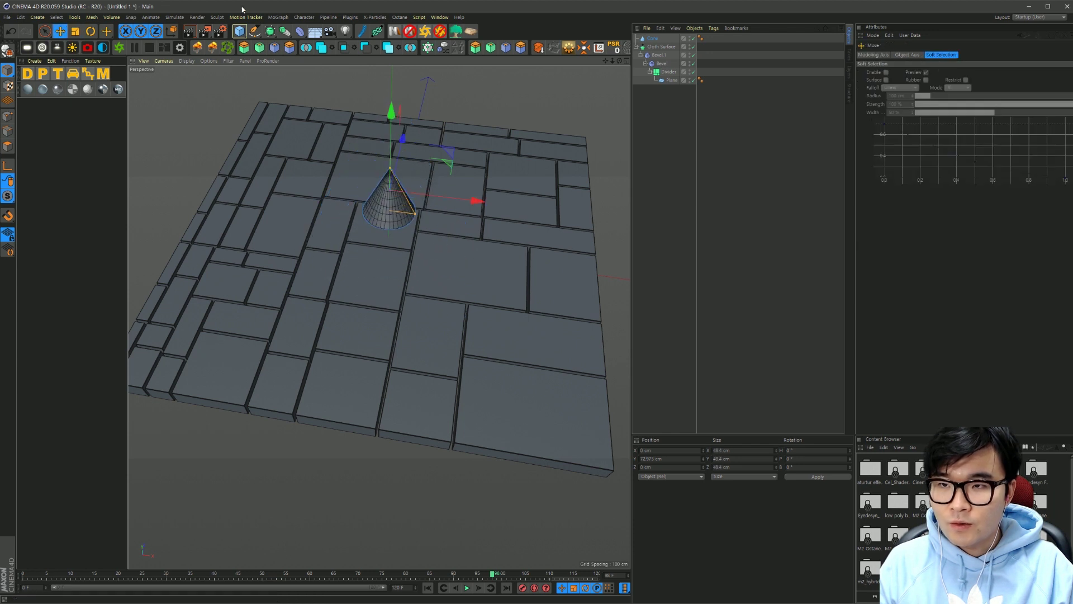
Add a Cylinder, shrink it to about 89 × 79 cm and raise it to about 80 cm.
{"action": "left_click", "coordinate": [239, 32]}
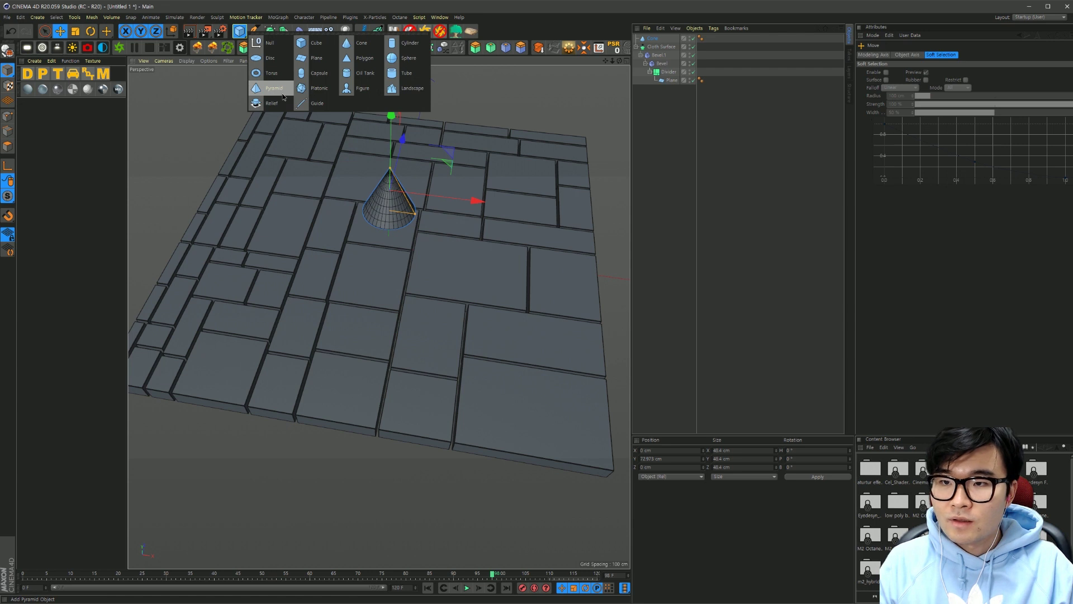
{"action": "left_click", "coordinate": [417, 45]}
{"action": "left_click_drag", "start_coordinate": [472, 227], "coordinate": [311, 288]}
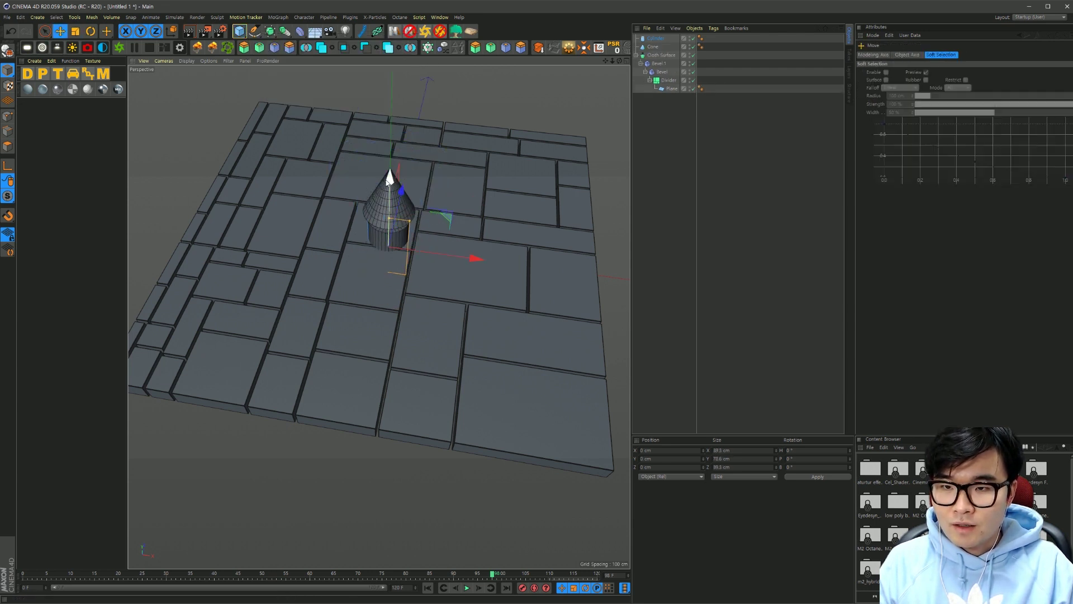
{"action": "left_click_drag", "start_coordinate": [390, 177], "coordinate": [387, 106]}
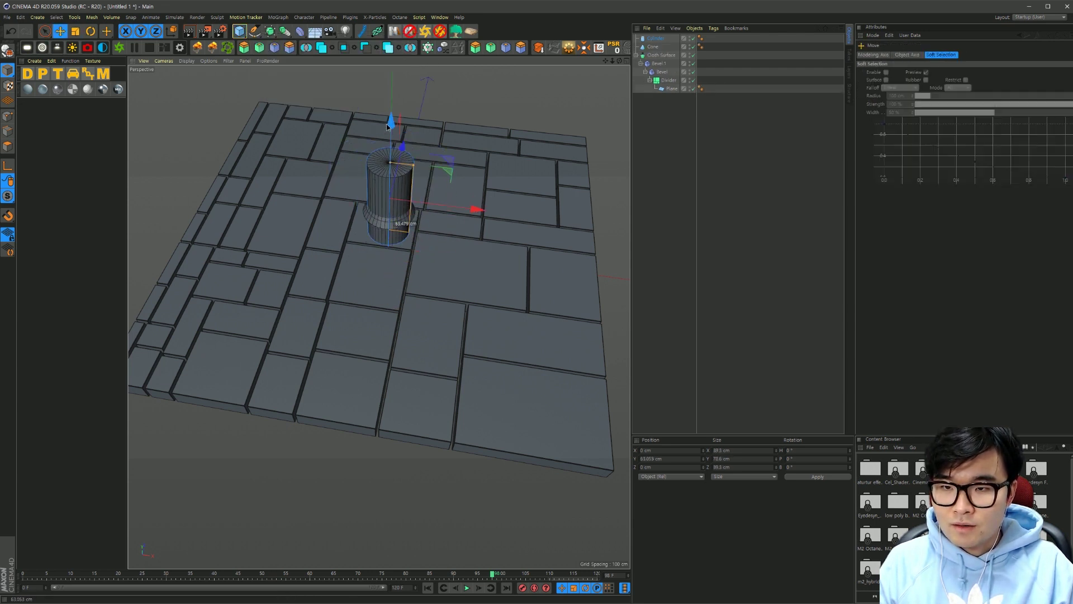
{"action": "left_click", "coordinate": [675, 210]}
Add a Cloner and nest the Cylinder and Cone under it.
{"action": "left_click", "coordinate": [278, 17]}
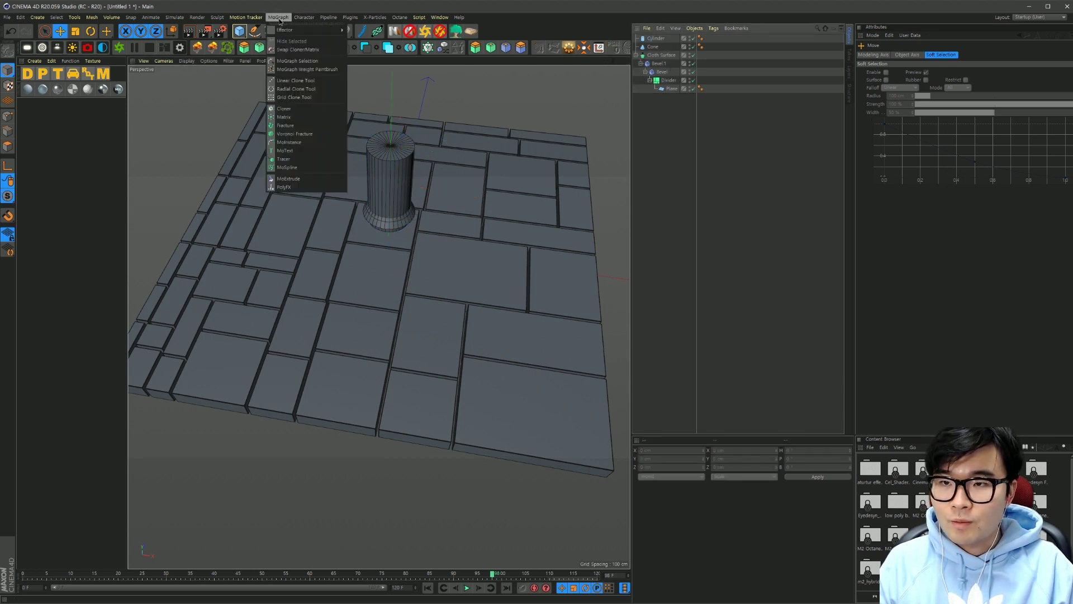
{"action": "left_click", "coordinate": [293, 110]}
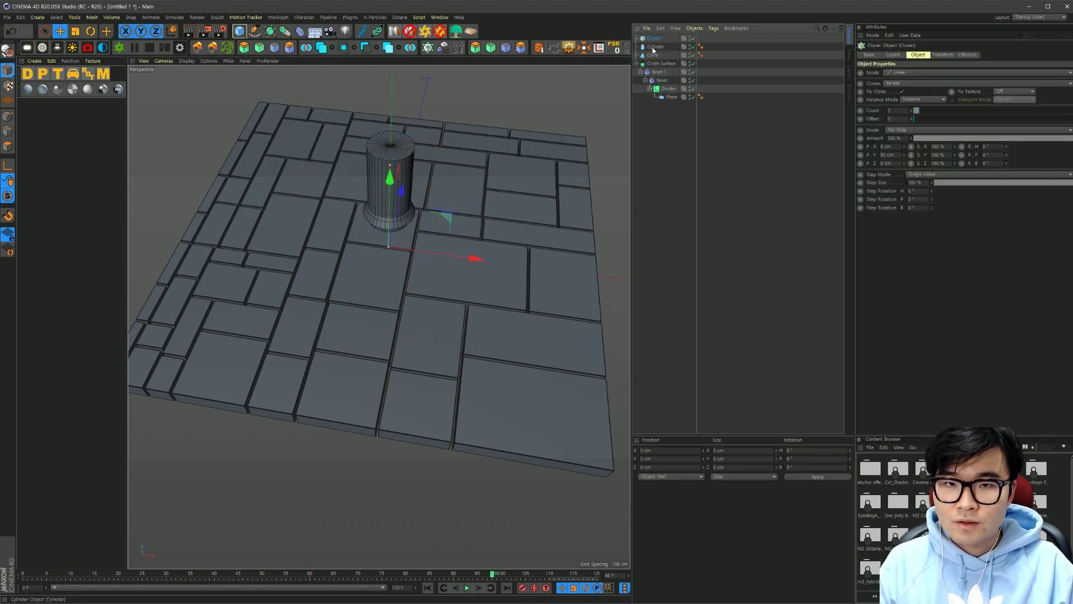
{"action": "left_click", "coordinate": [653, 47]}
{"action": "left_click", "coordinate": [653, 55], "text": "shift"}
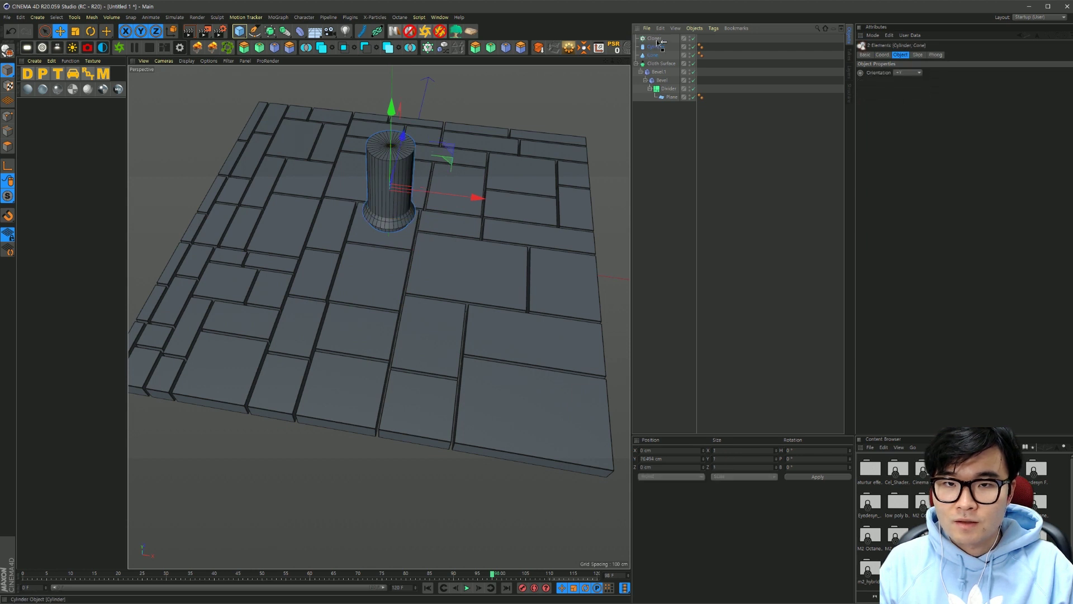
{"action": "left_click_drag", "start_coordinate": [656, 39], "coordinate": [657, 39]}
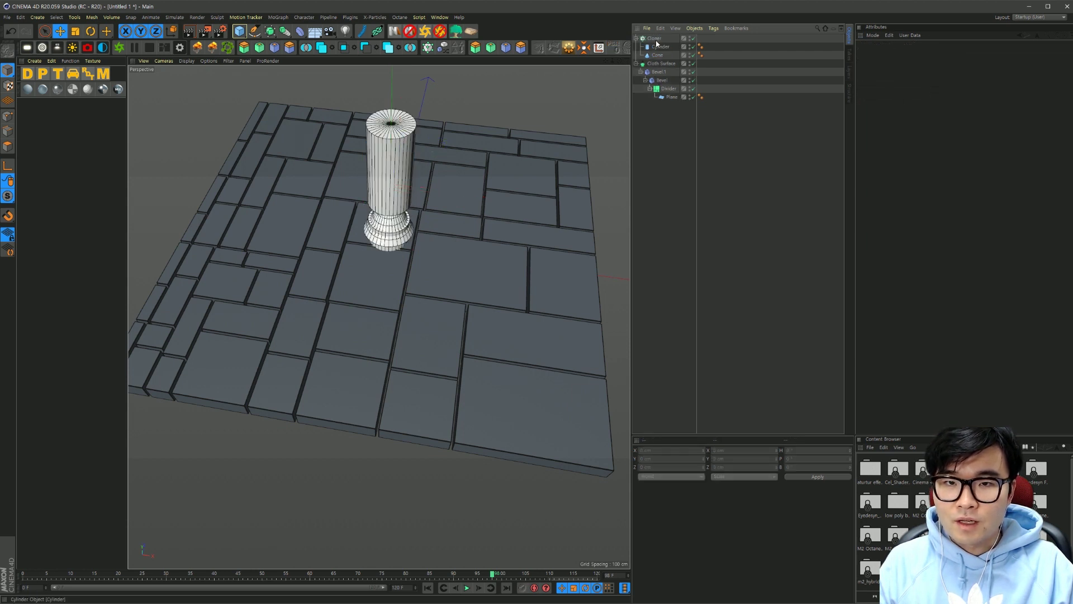
Set the Cloner to Object mode with the Divider as its target object.
{"action": "left_click", "coordinate": [653, 40]}
{"action": "left_click", "coordinate": [893, 72]}
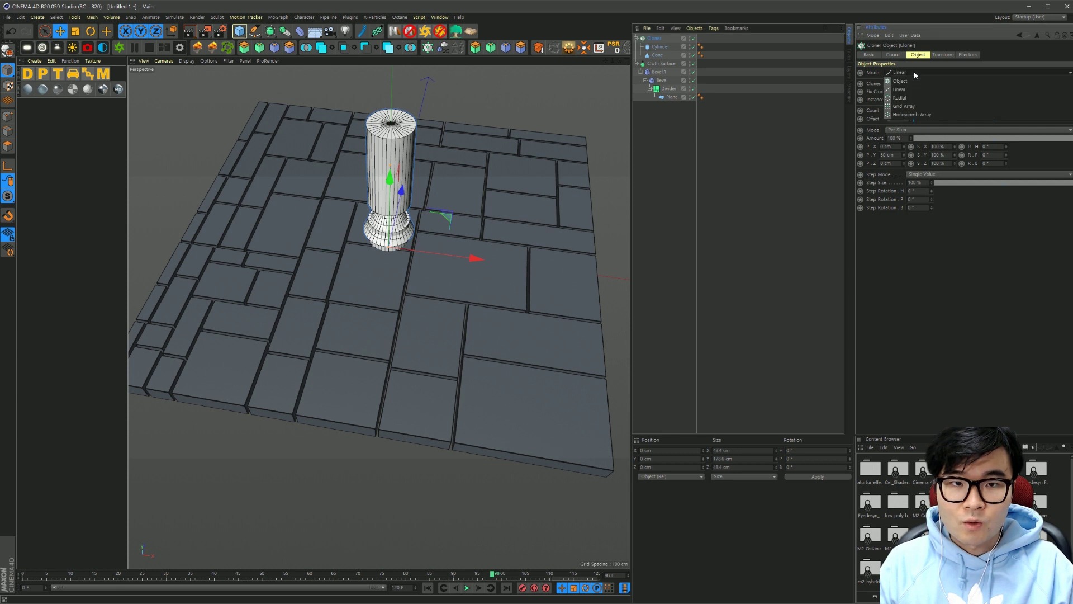
{"action": "left_click", "coordinate": [905, 82]}
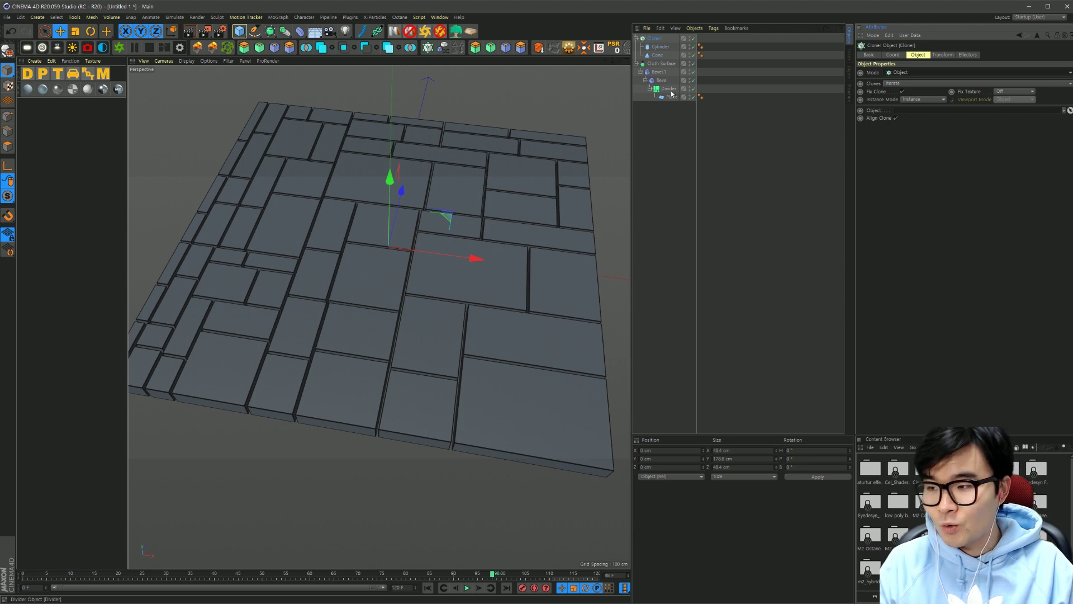
{"action": "left_click_drag", "start_coordinate": [671, 94], "coordinate": [909, 113]}
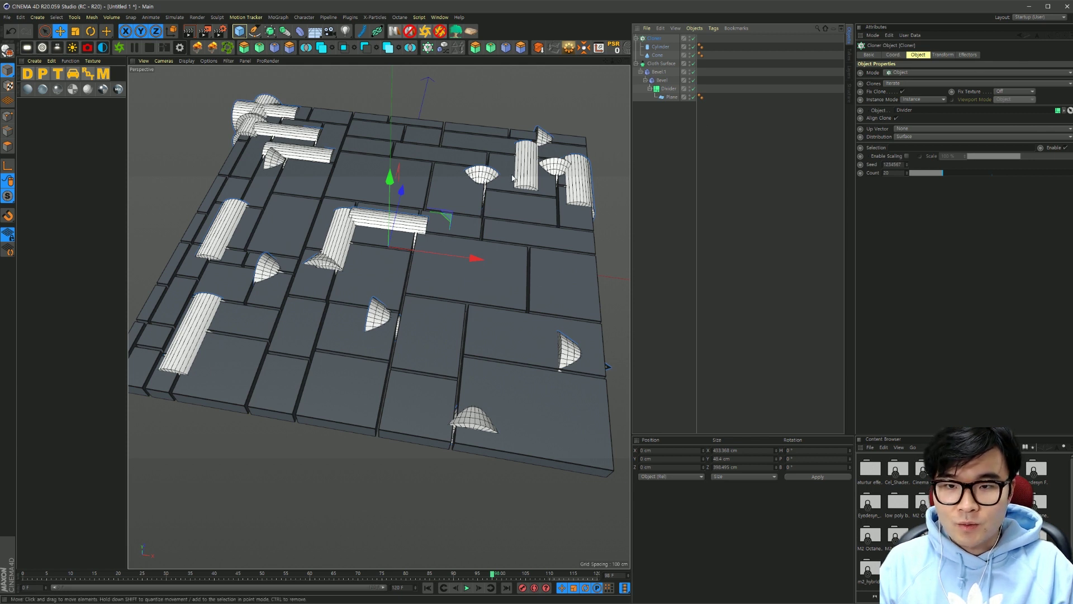
Set the Cloner transform to R.H 180°, R.P 90° and P.Z 15 cm.
{"action": "left_click", "coordinate": [940, 54]}
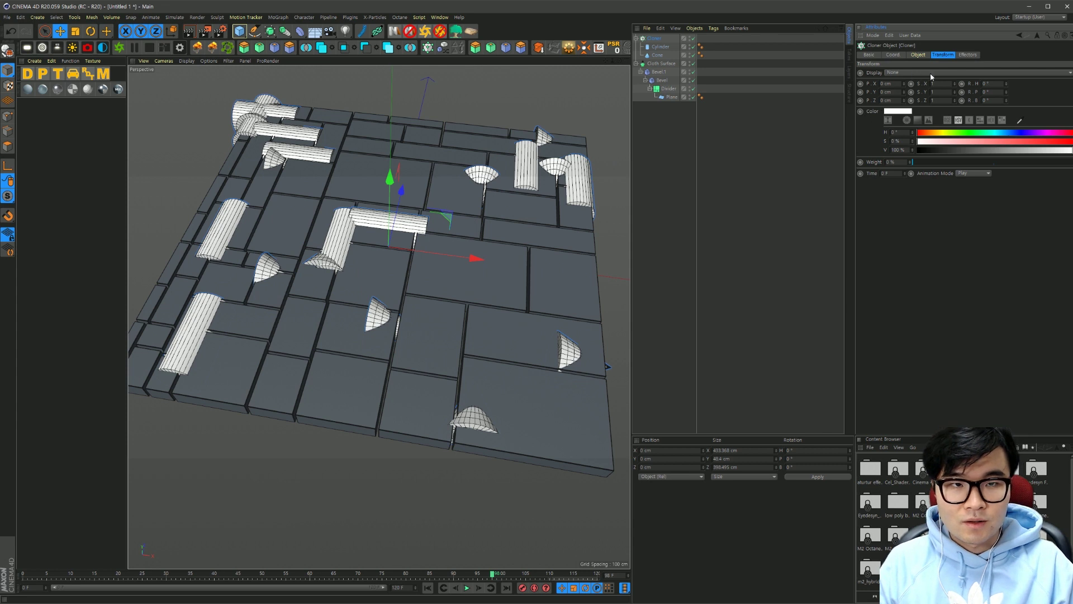
{"action": "type", "text": "180"}
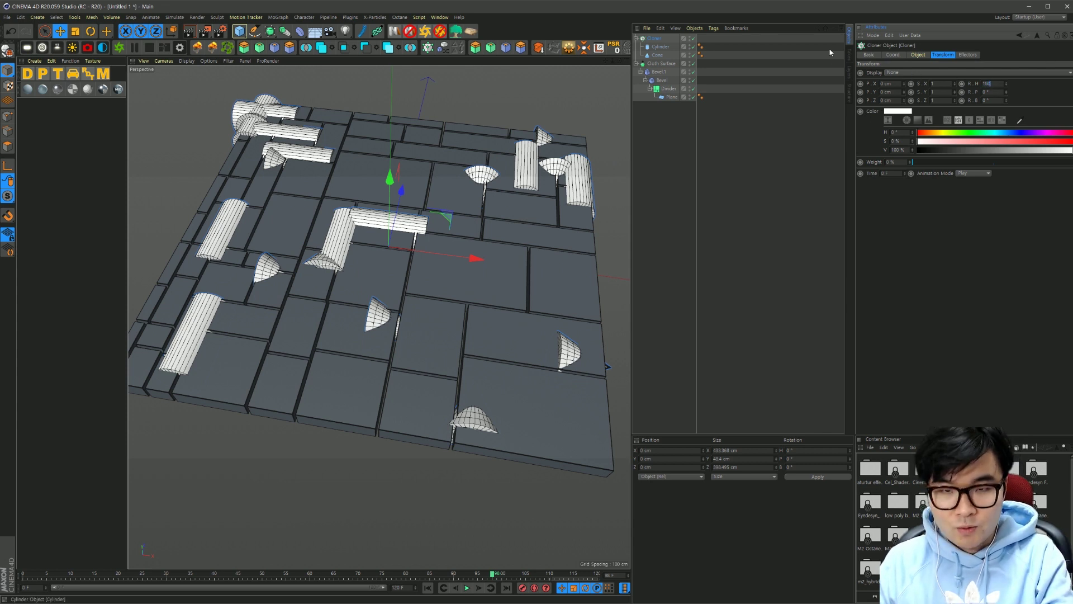
{"action": "key", "text": "Return"}
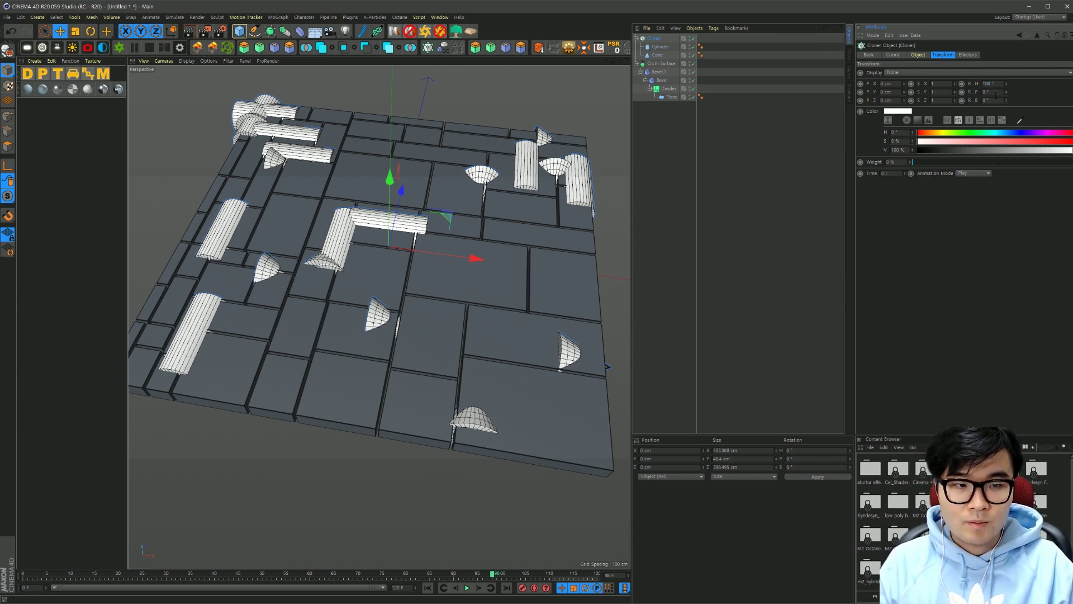
{"action": "type", "text": "90"}
{"action": "key", "text": "Return"}
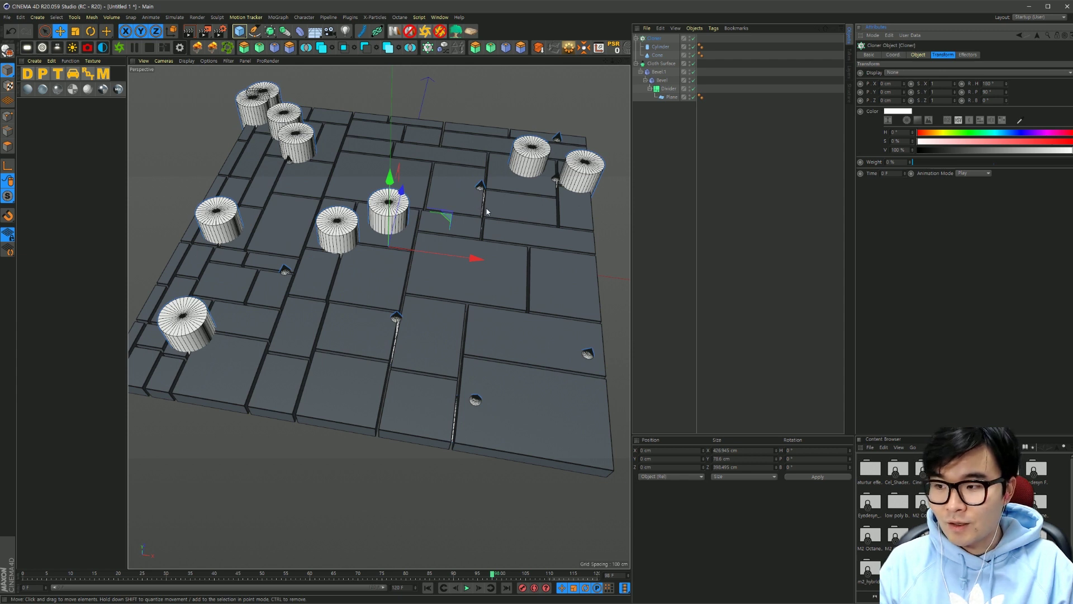
{"action": "left_click", "coordinate": [886, 100]}
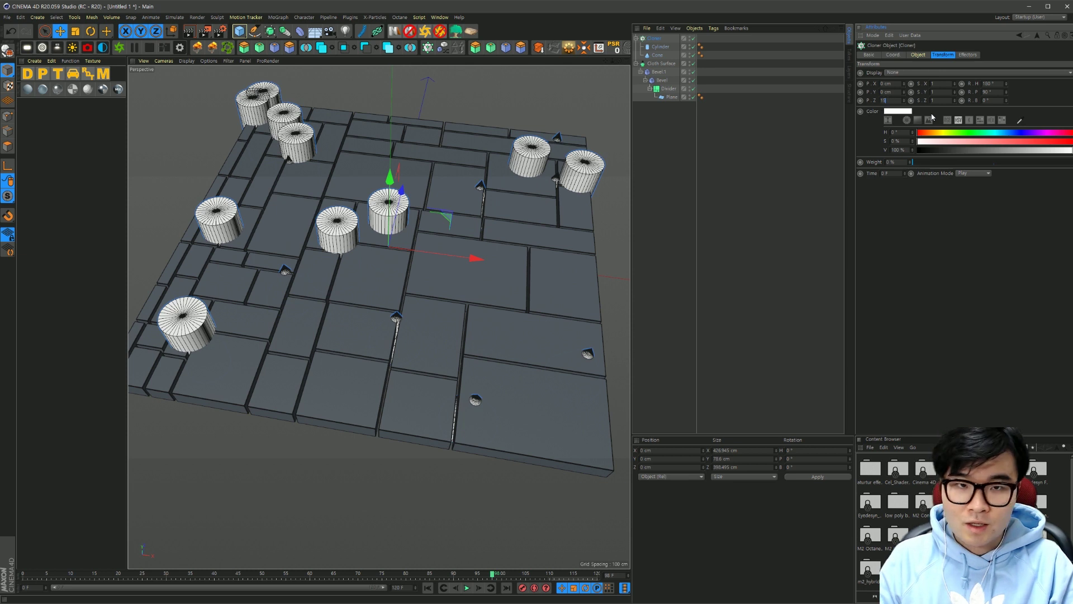
{"action": "type", "text": "15"}
{"action": "key", "text": "Return"}
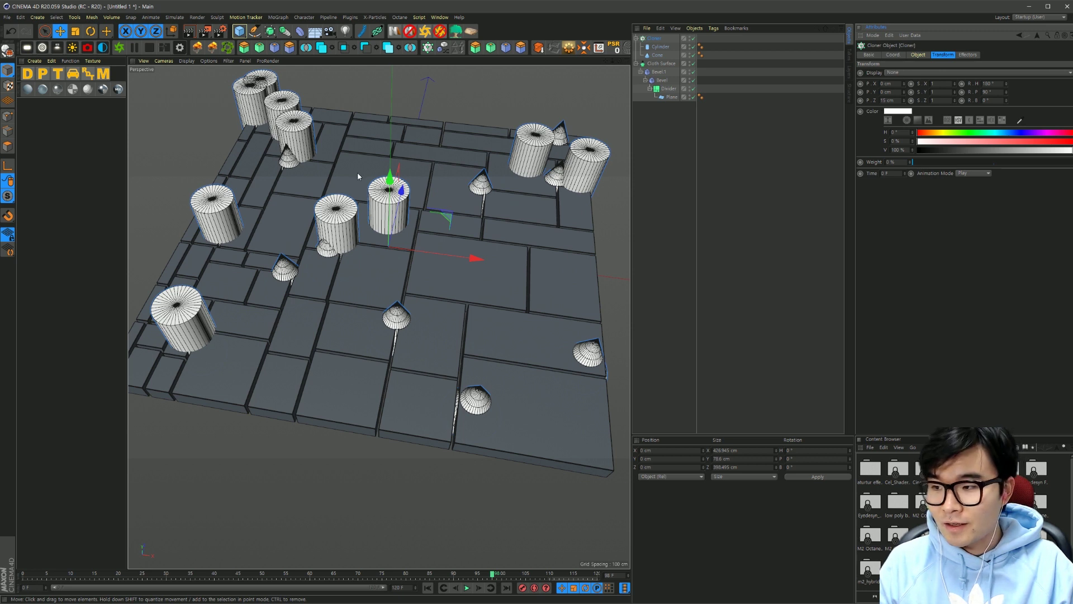
Switch the Cloner's Distribution from Surface to Polygon Center.
{"action": "left_click", "coordinate": [918, 55]}
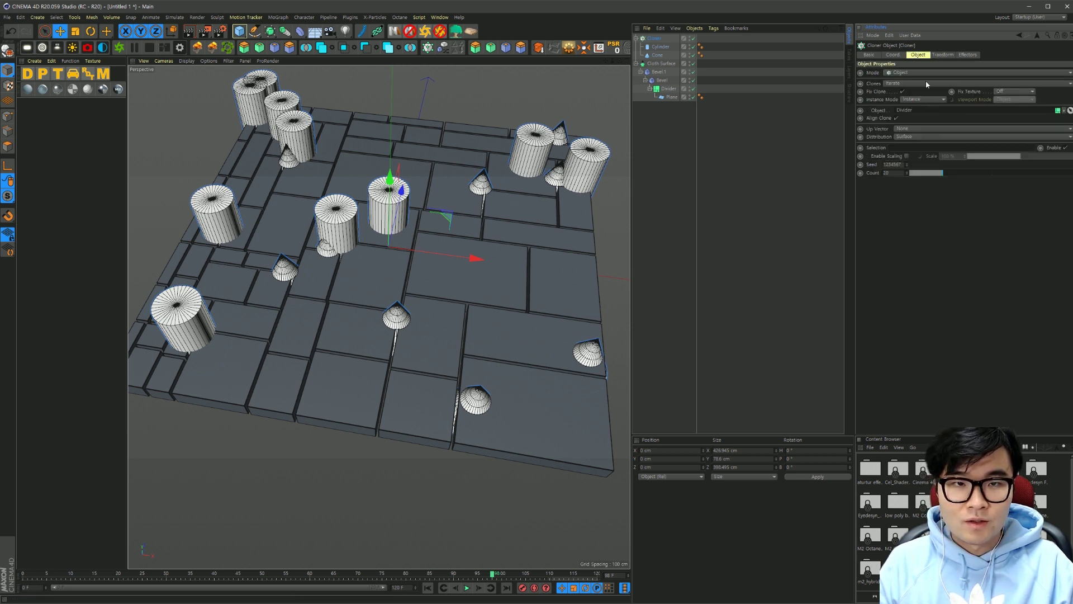
{"action": "left_click", "coordinate": [911, 137]}
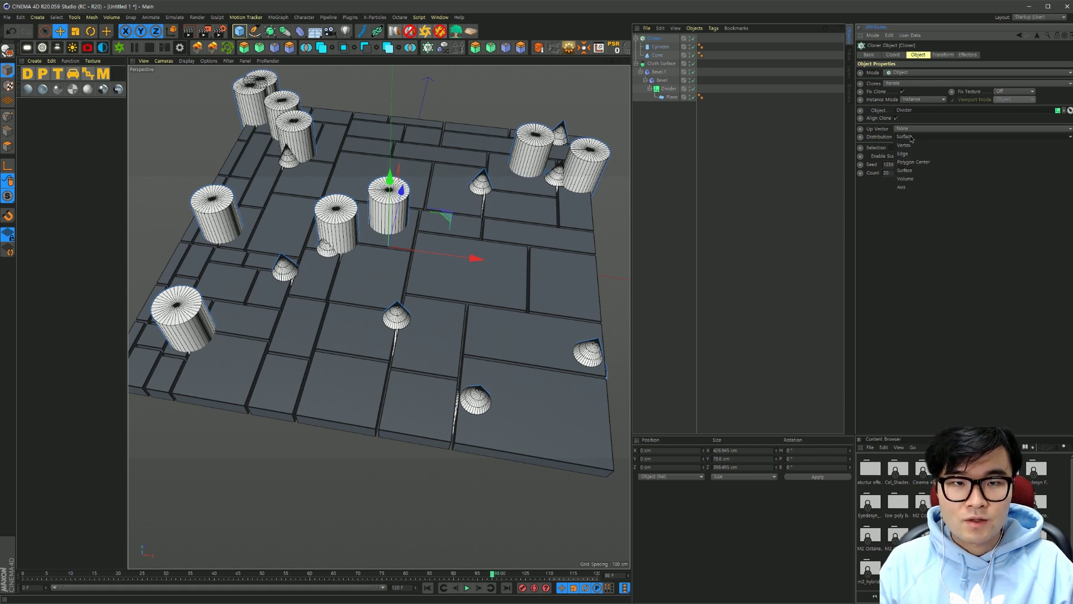
{"action": "left_click", "coordinate": [905, 163]}
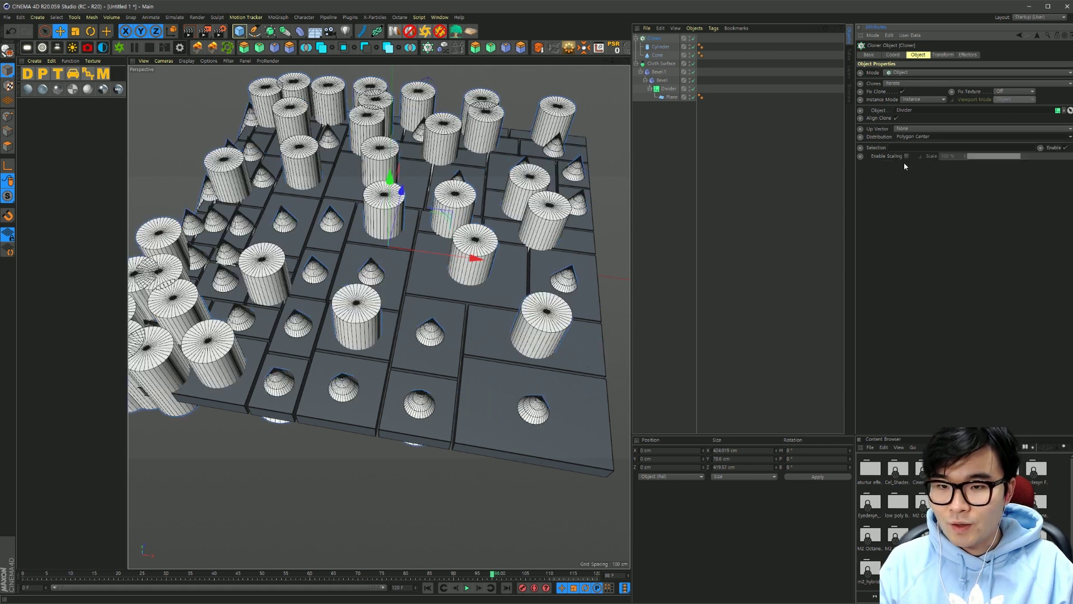
{"action": "left_click", "coordinate": [660, 46]}
Scale the cylinder clones to about 36% and the cone clones to about 43%.
{"action": "key", "text": "t"}
{"action": "left_click_drag", "start_coordinate": [475, 246], "coordinate": [315, 260]}
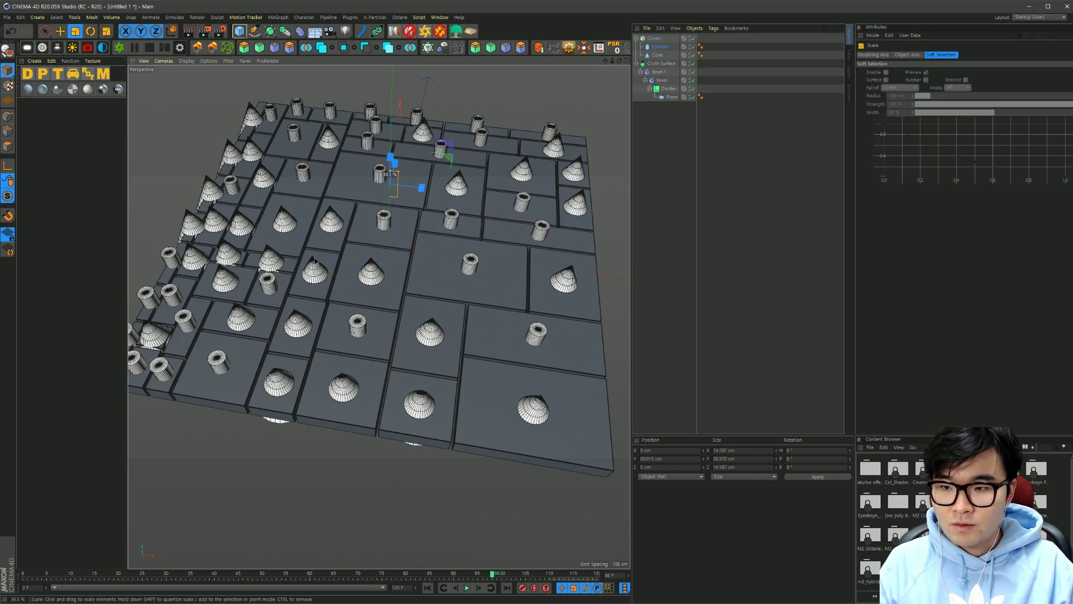
{"action": "key", "text": "e"}
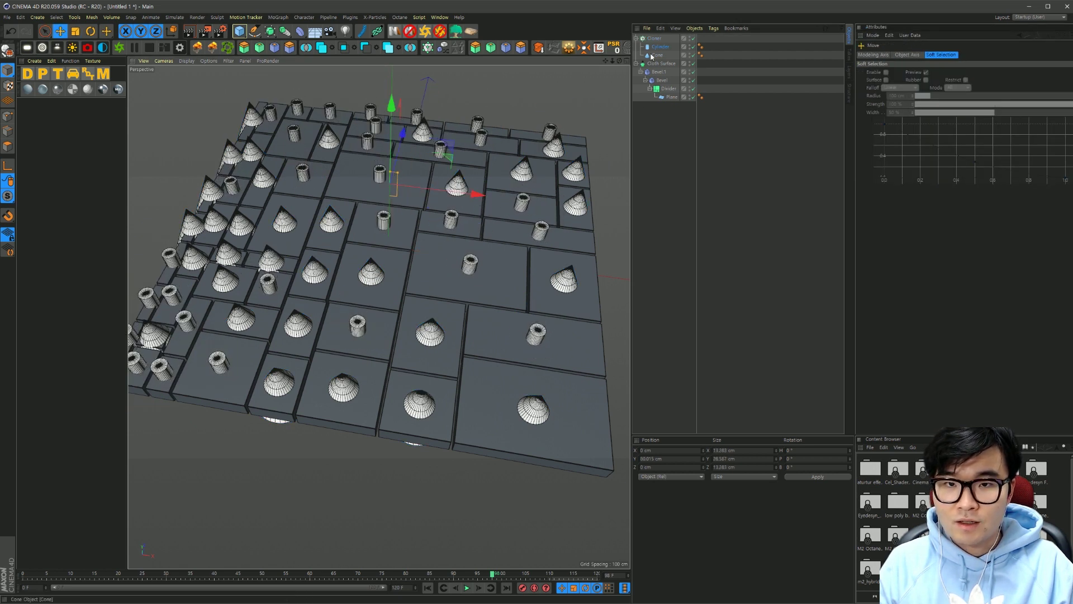
{"action": "left_click", "coordinate": [658, 54]}
{"action": "key", "text": "t"}
{"action": "left_click_drag", "start_coordinate": [492, 268], "coordinate": [355, 278]}
{"action": "key", "text": "e"}
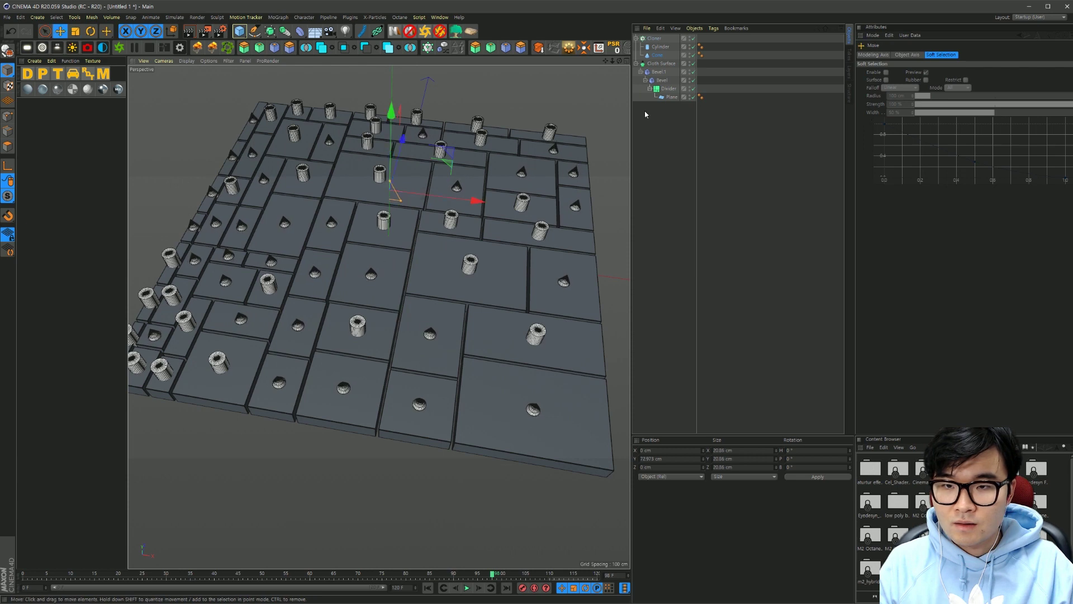
{"action": "scroll", "coordinate": [415, 436], "scroll_direction": "up", "scroll_amount": 3}
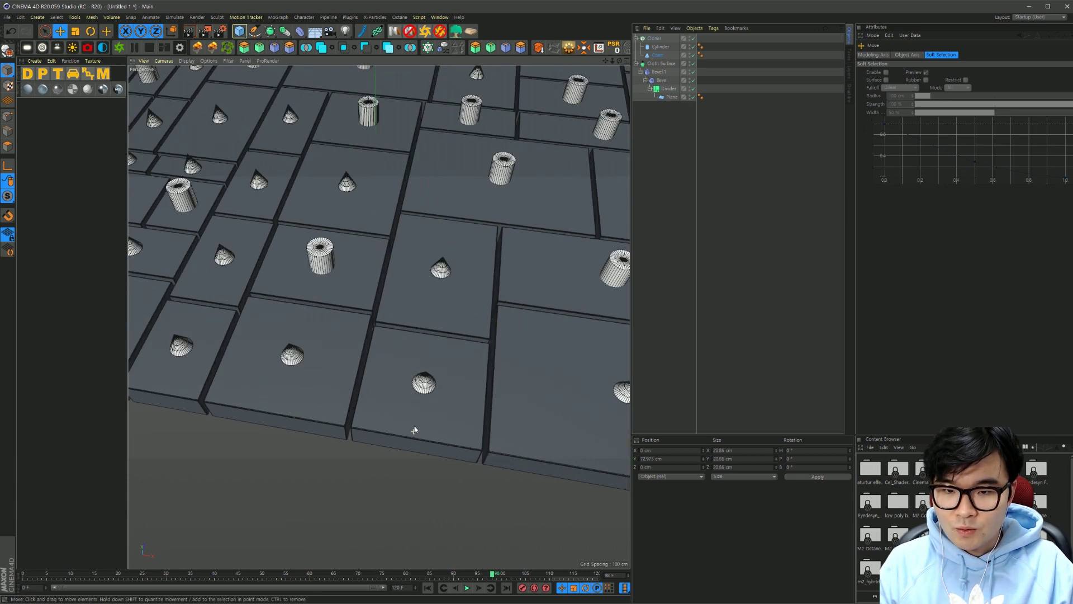
{"action": "mouse_move", "coordinate": [414, 431]}
{"action": "left_mouse_down", "text": "alt"}
{"action": "mouse_move", "coordinate": [380, 360]}
{"action": "mouse_move", "coordinate": [390, 377]}
{"action": "mouse_move", "coordinate": [379, 280]}
{"action": "left_mouse_up", "text": "alt"}
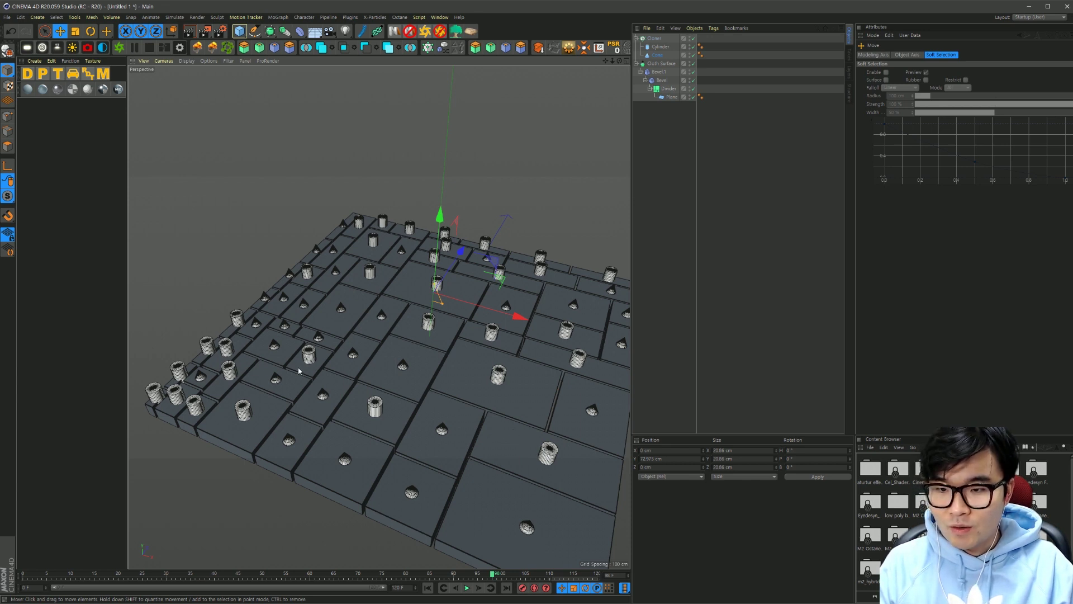
Turn on Enable Scaling in the Cloner and play the animation to preview varied clone sizes.
{"action": "left_click", "coordinate": [659, 38]}
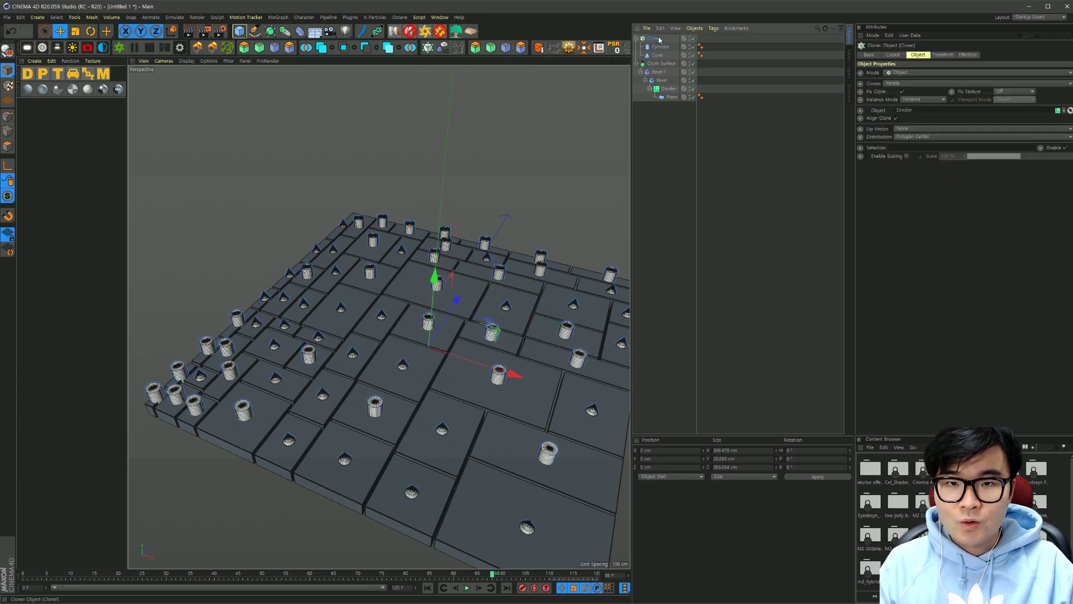
{"action": "left_click", "coordinate": [907, 156]}
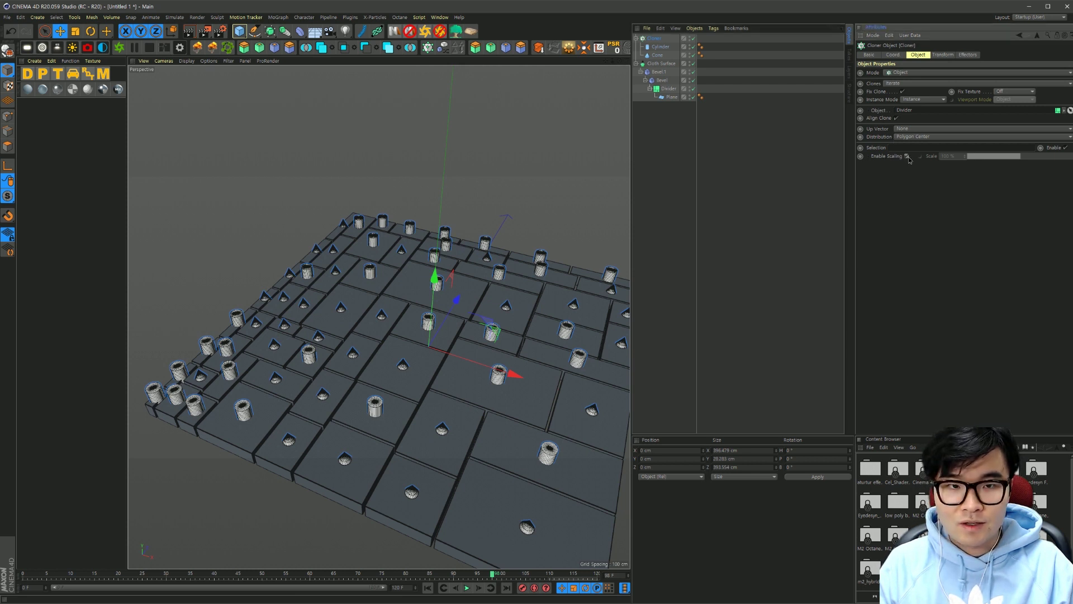
{"action": "left_click", "coordinate": [467, 588]}
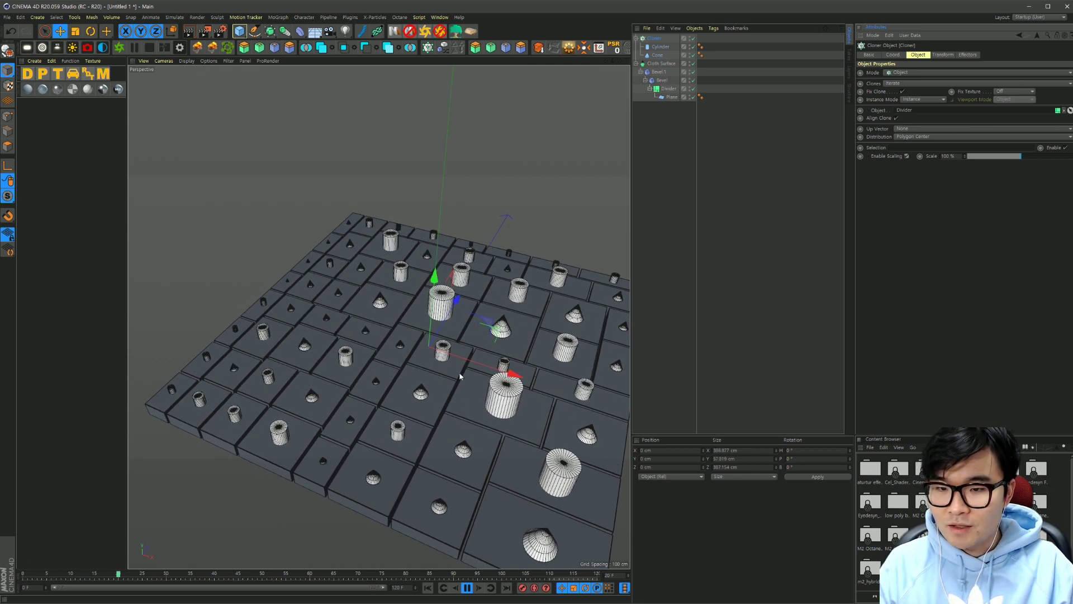
{"action": "left_click", "coordinate": [467, 587]}
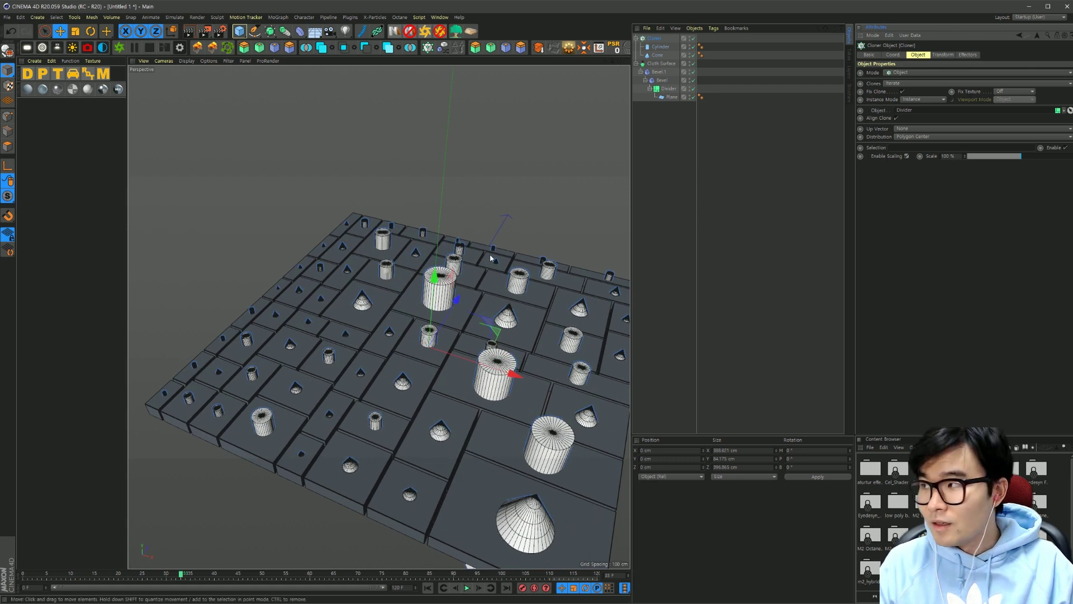